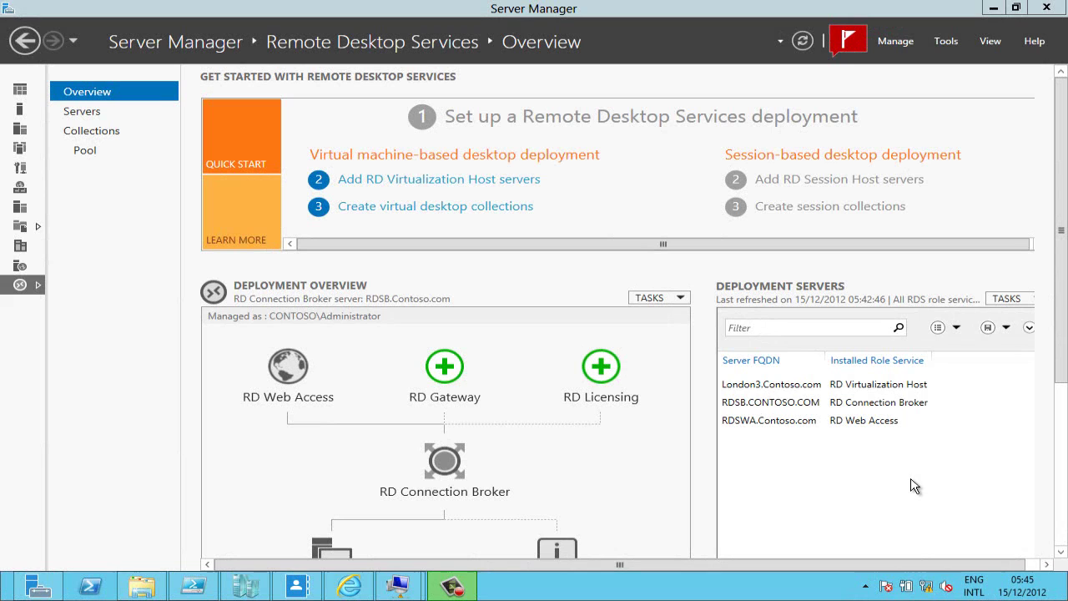
Start the Add Roles and Features wizard as a Remote Desktop Services installation
scroll(1064, 369, down, 1)
scroll(1064, 370, down, 2)
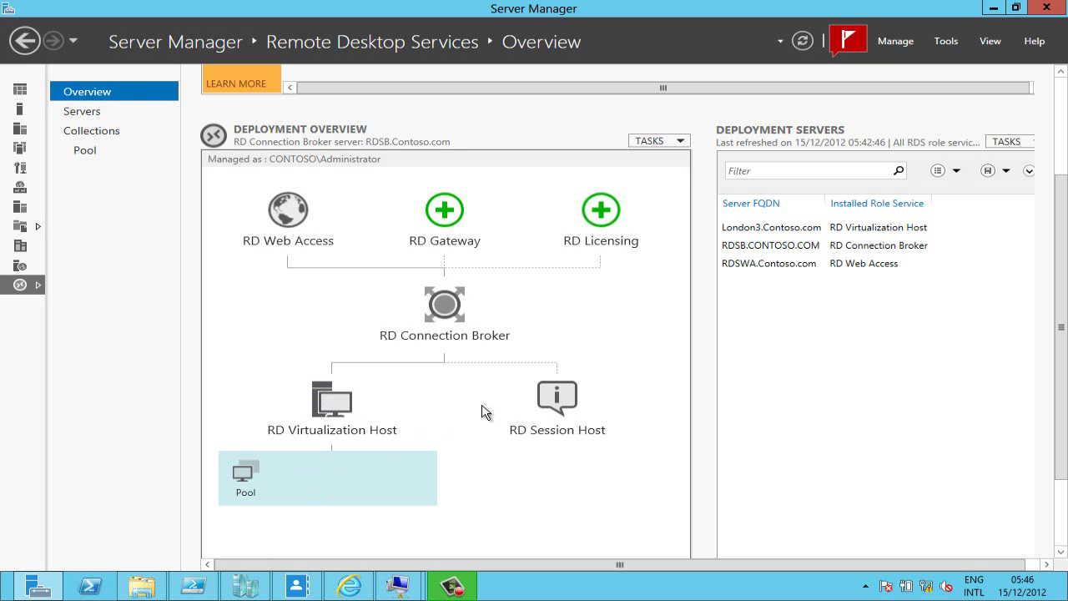
mouse_move(556, 399)
click(888, 40)
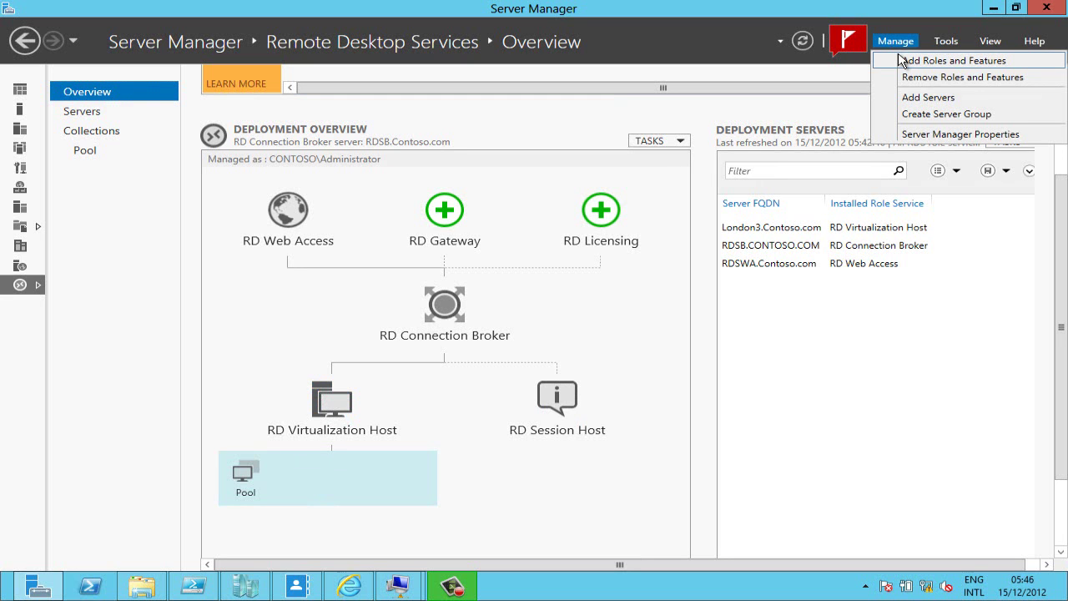
click(901, 61)
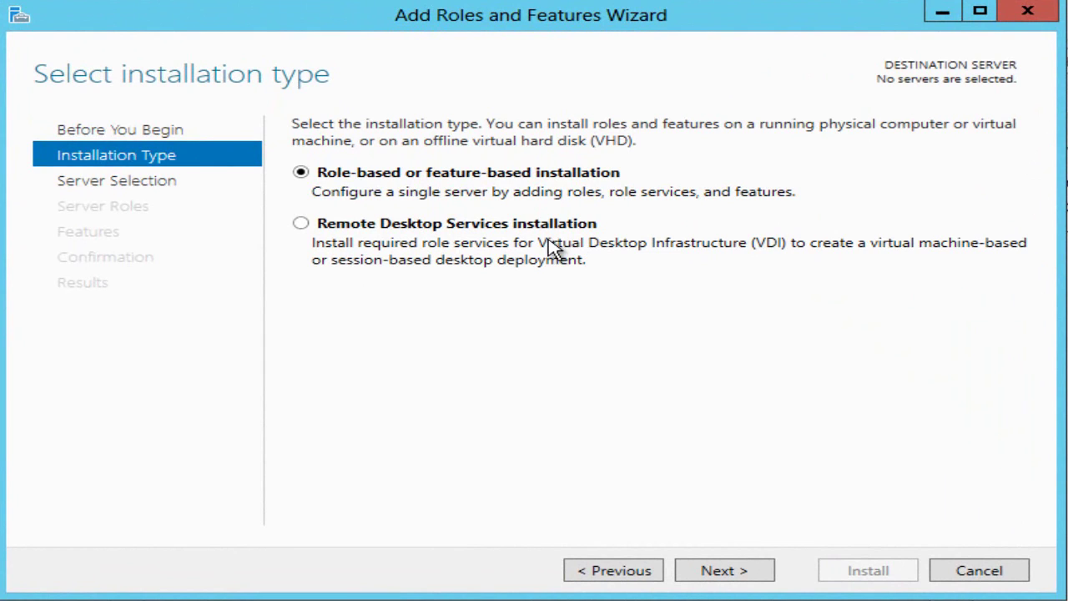
click(511, 227)
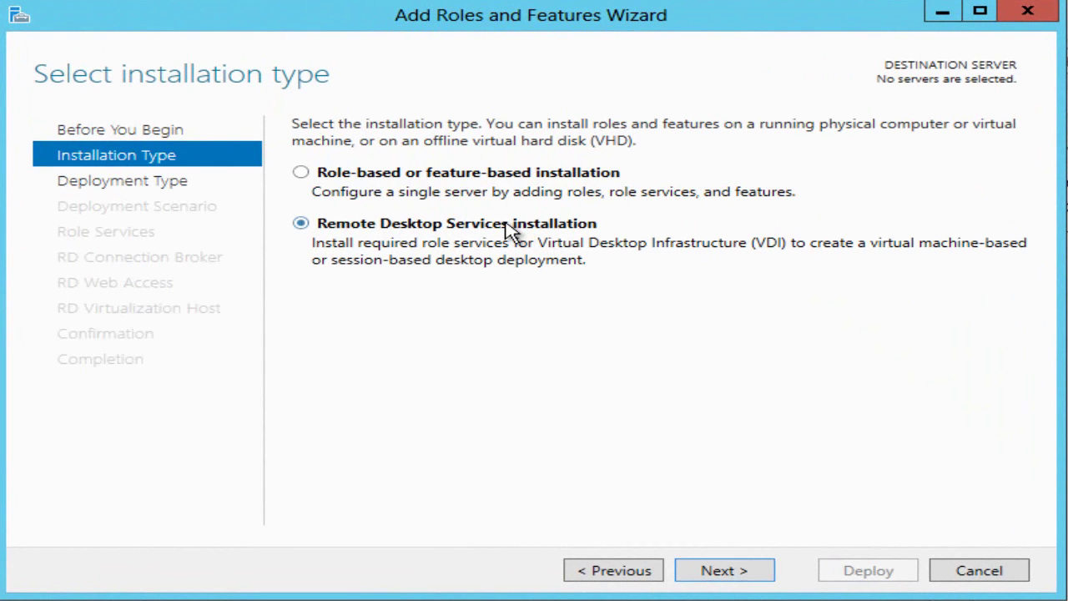
Choose a Standard, session-based deployment, keeping RDSB as Connection Broker and RDSWA as Web Access
click(716, 576)
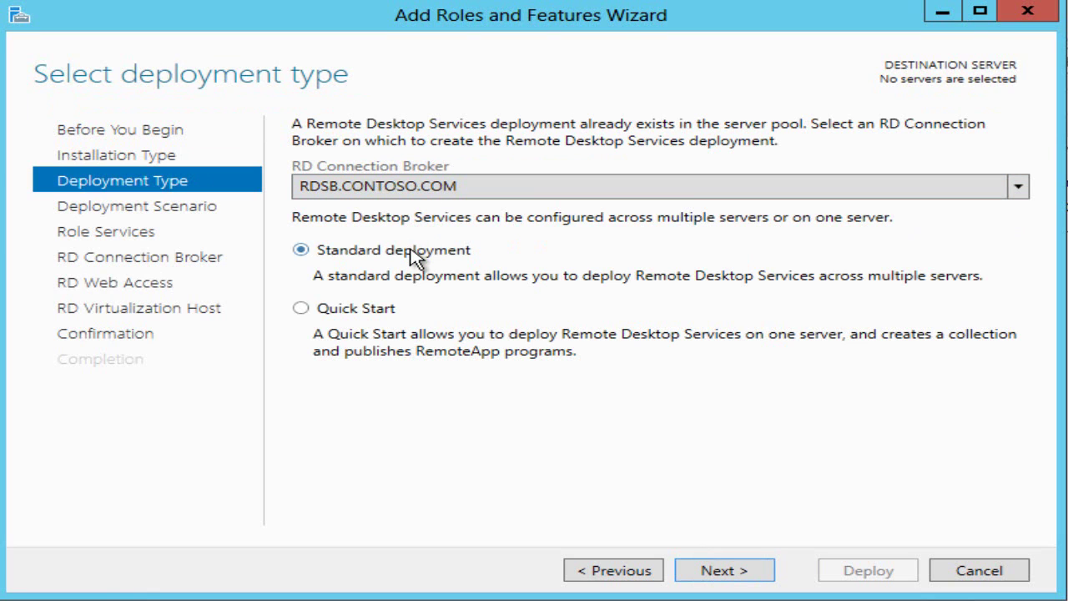
click(721, 574)
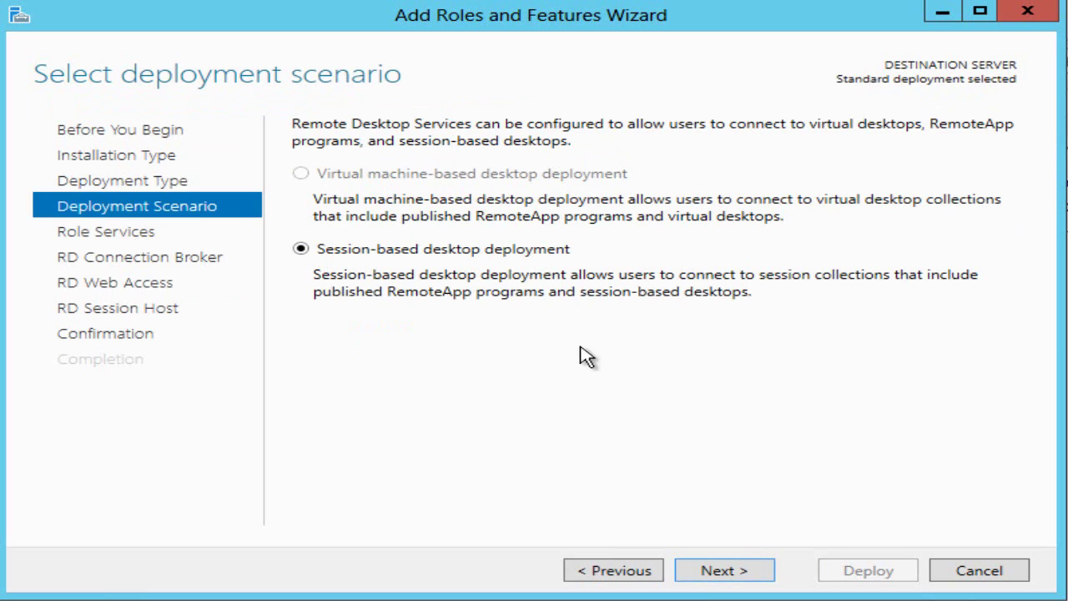
click(712, 572)
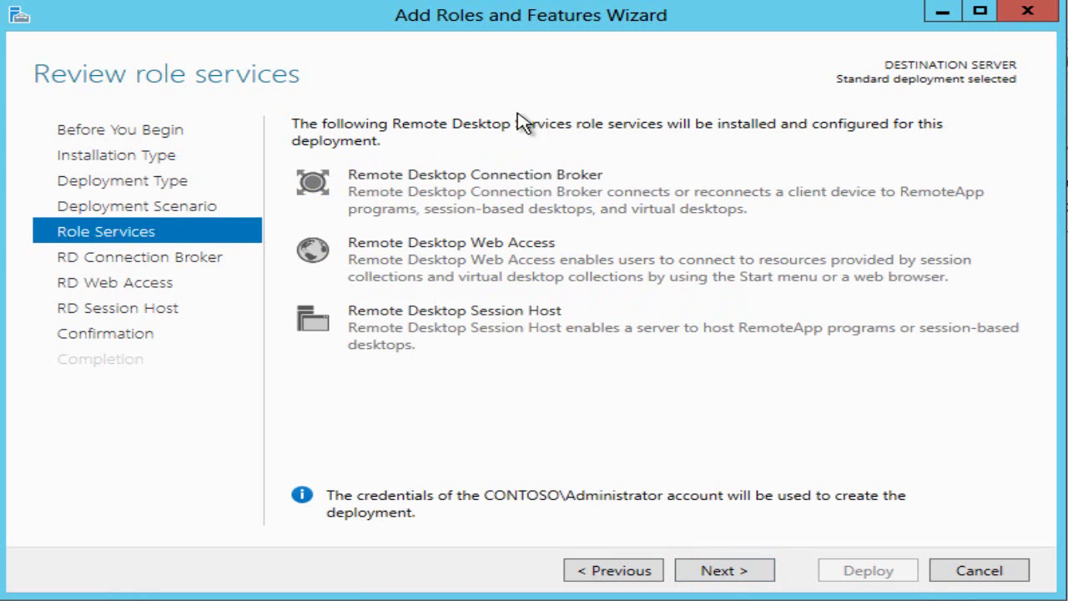
click(725, 572)
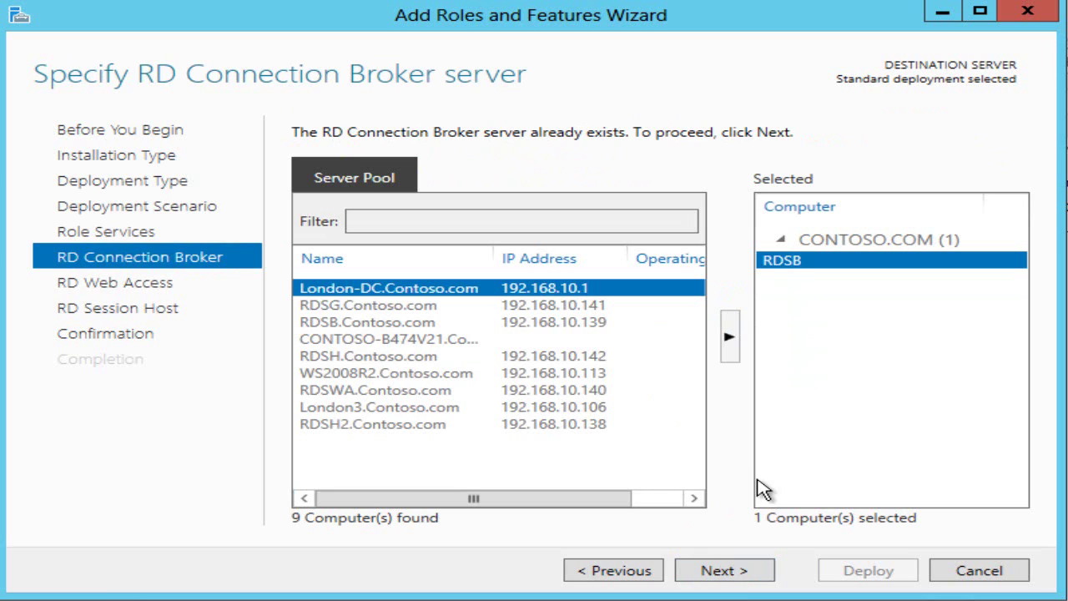
click(728, 574)
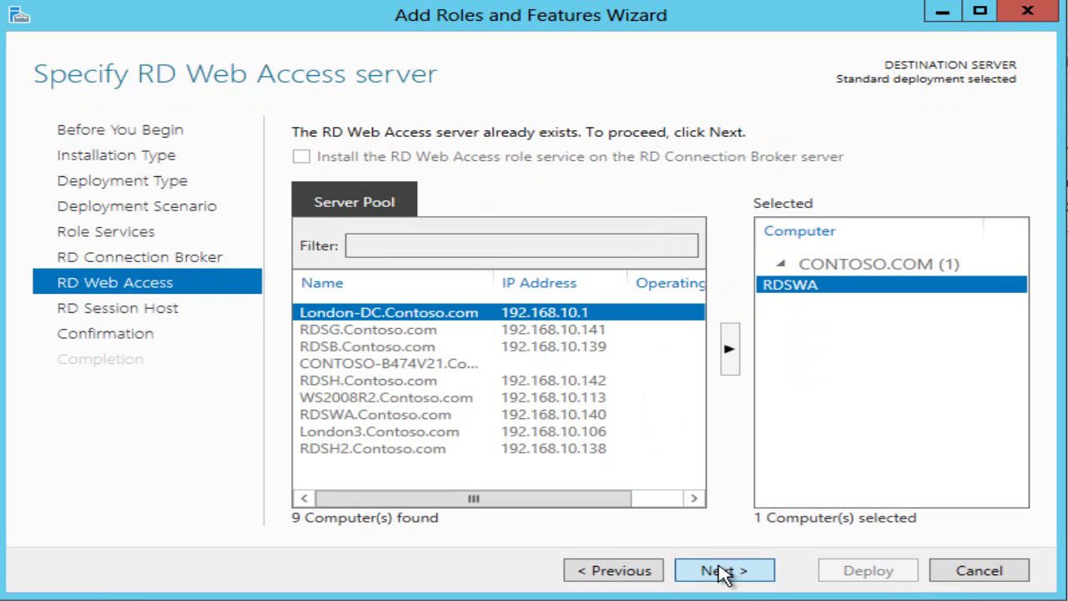
click(723, 573)
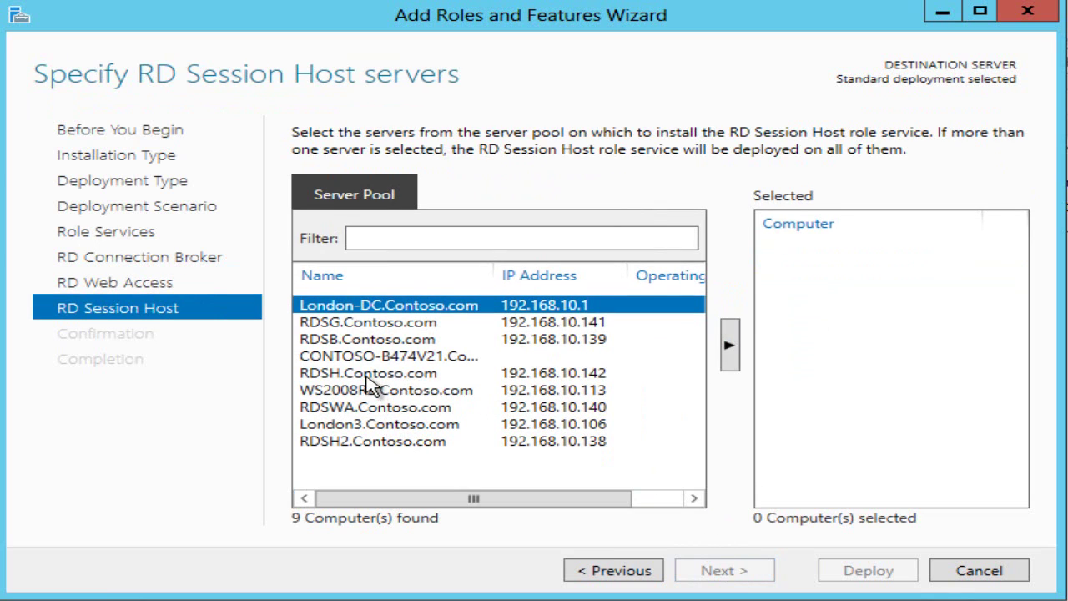
Add RDSH and RDSH2 as RD Session Hosts and deploy with automatic restart allowed
click(368, 379)
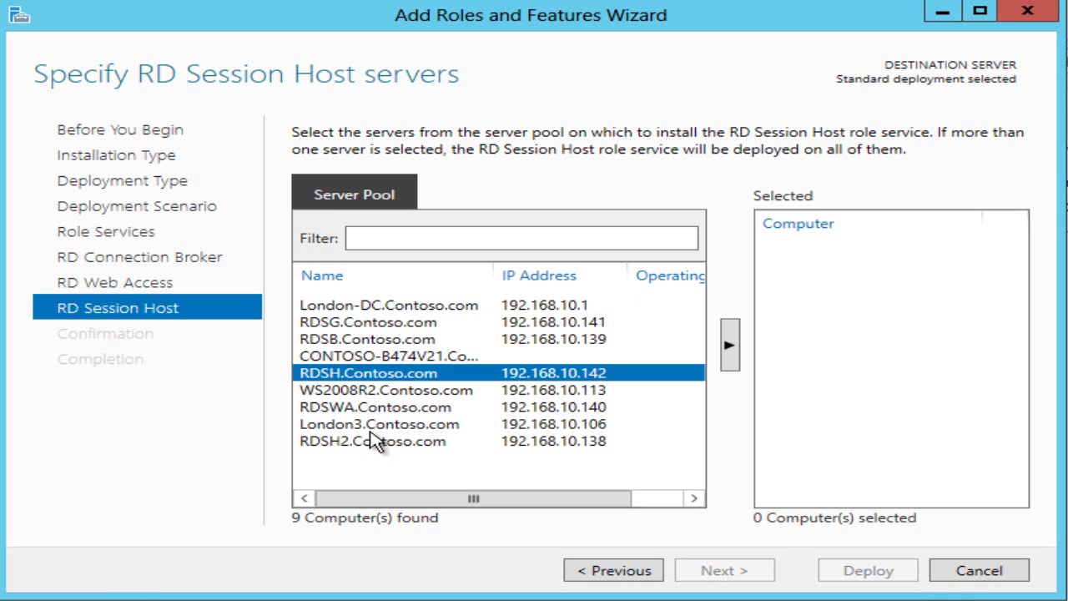
ctrl+click(374, 442)
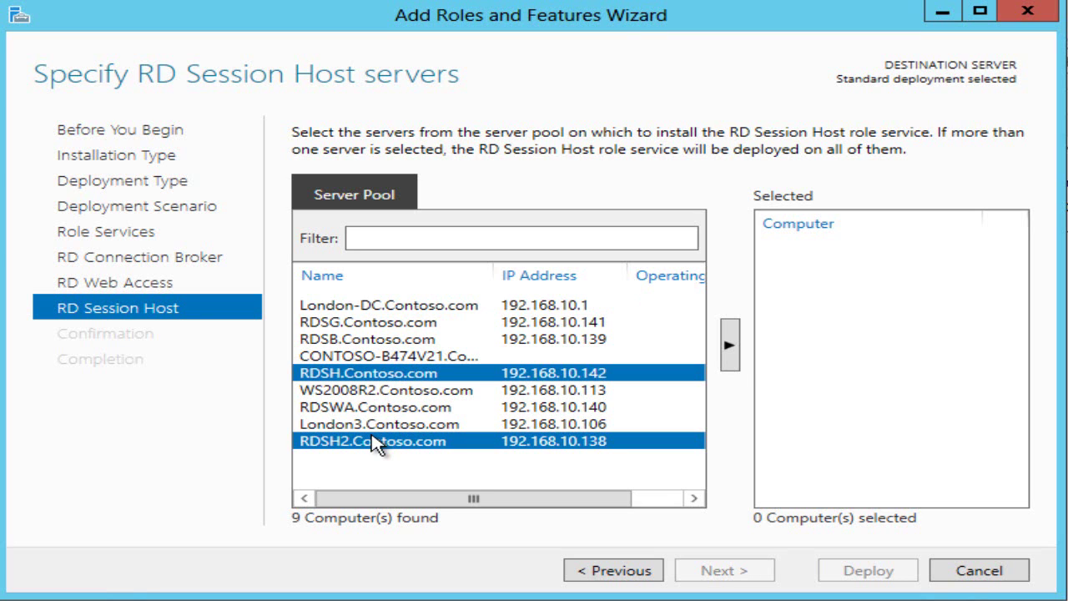
click(730, 345)
click(724, 571)
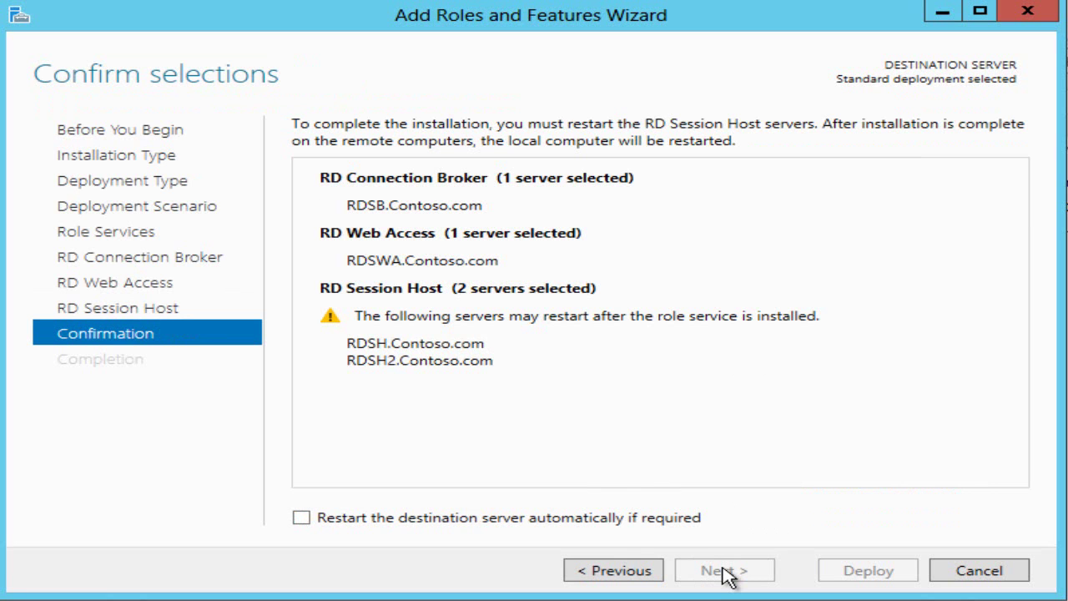
click(597, 521)
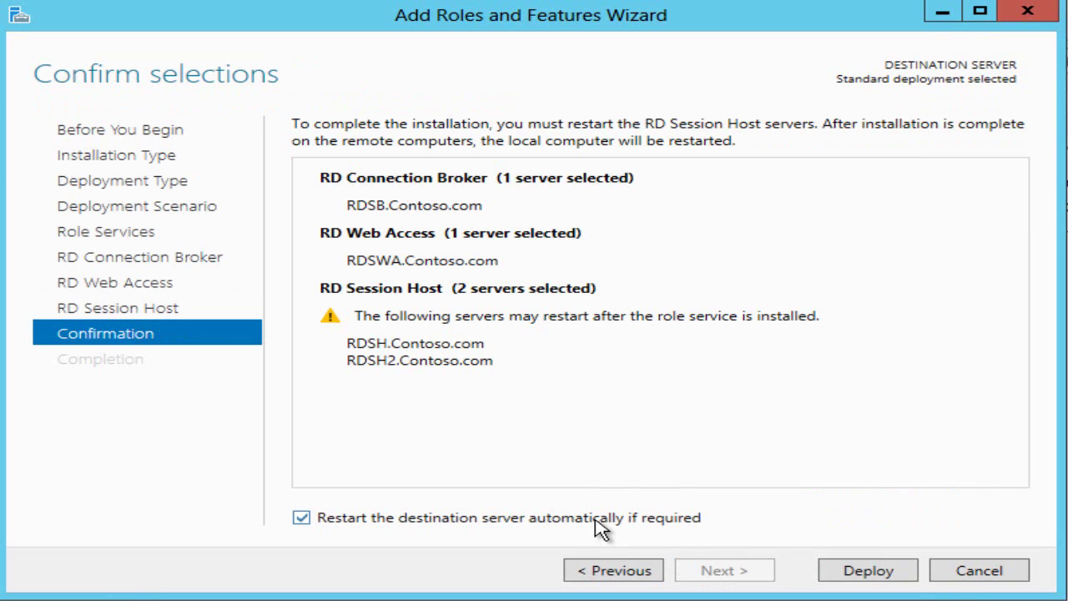
click(866, 573)
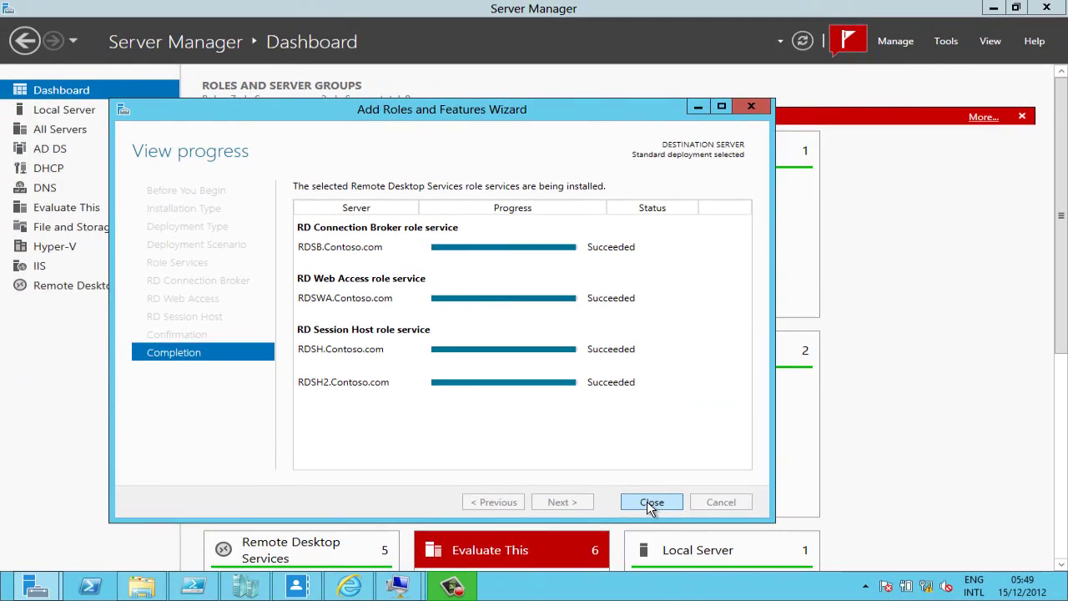
click(774, 541)
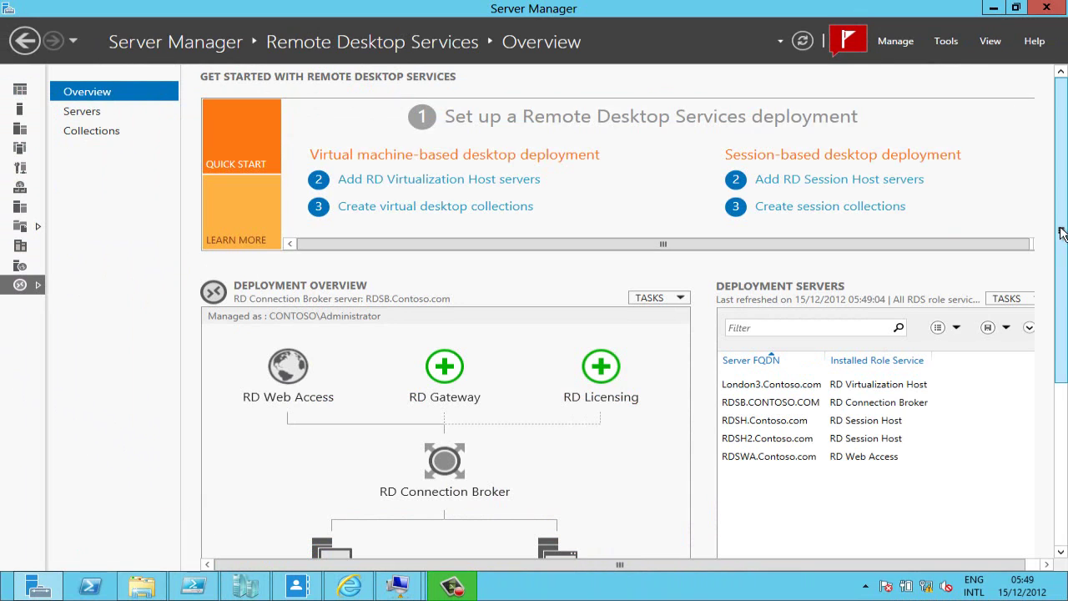
Create a new session collection from the RD Session Host, named 'SessionCollection'
scroll(1062, 247, down, 3)
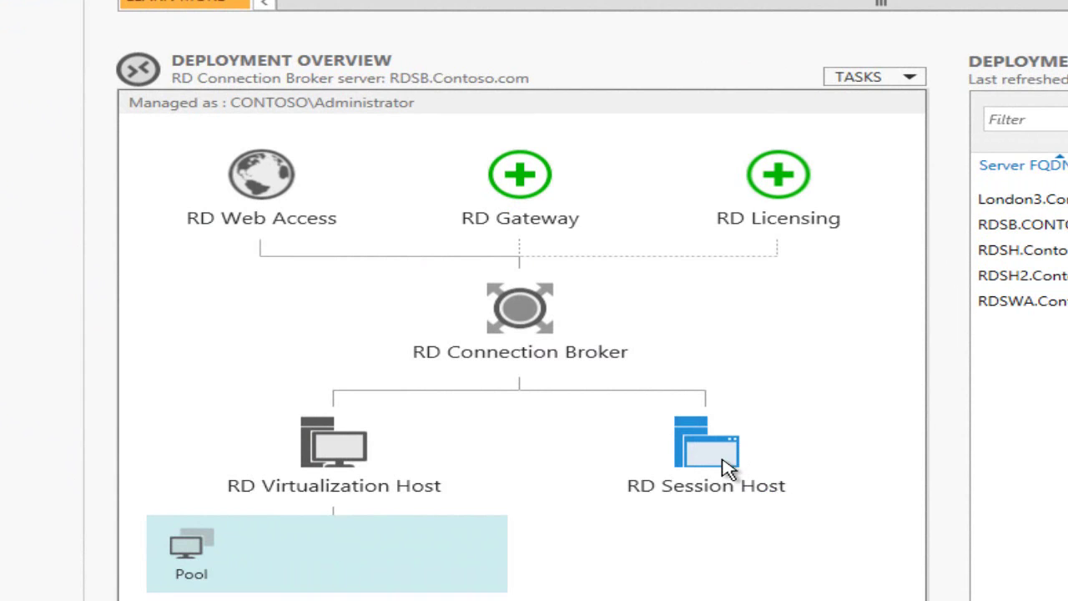
right_click(726, 467)
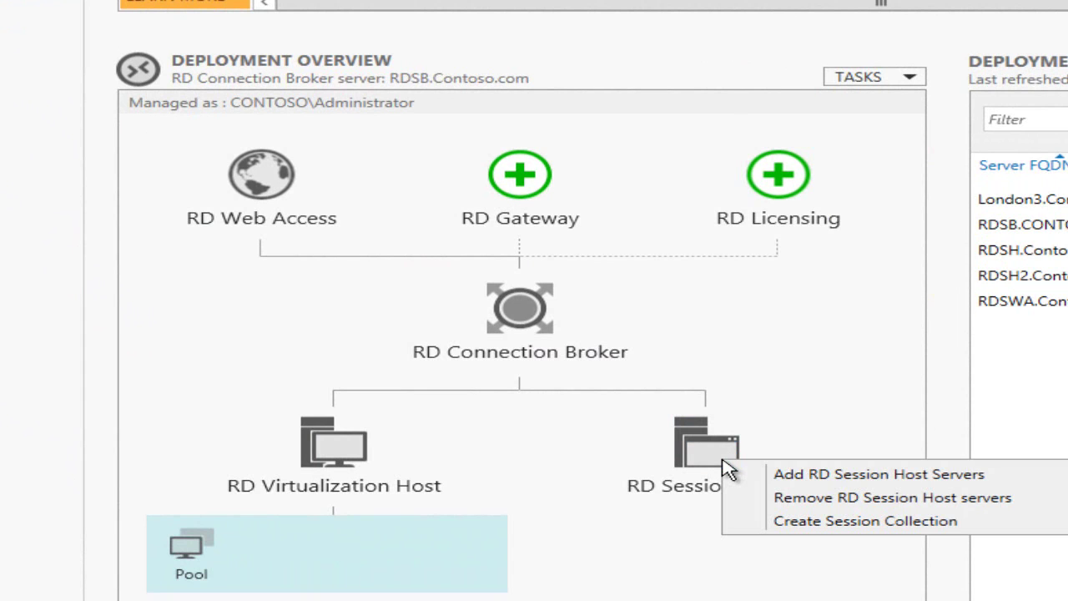
click(791, 521)
text(SessionCollection)
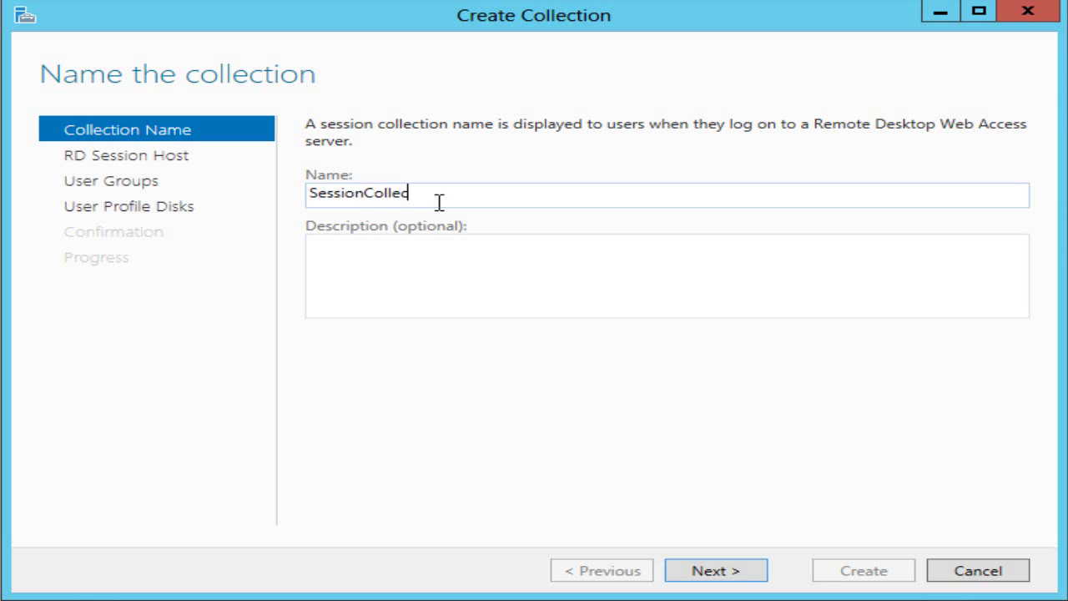
click(710, 572)
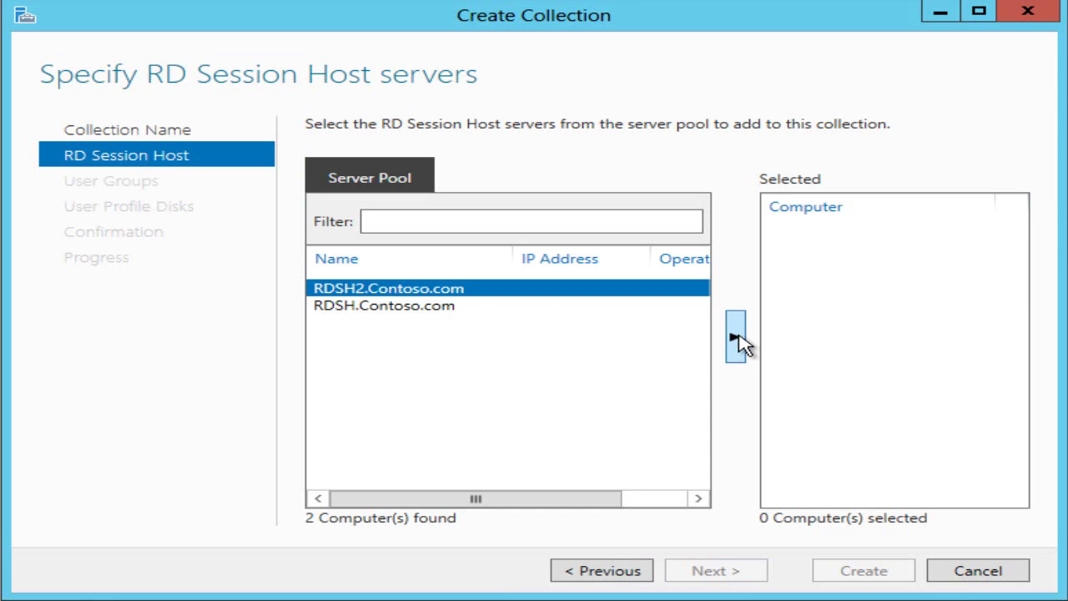
Add RDSH2 and RDSH to the collection and remove Domain Users from access
click(737, 338)
click(737, 349)
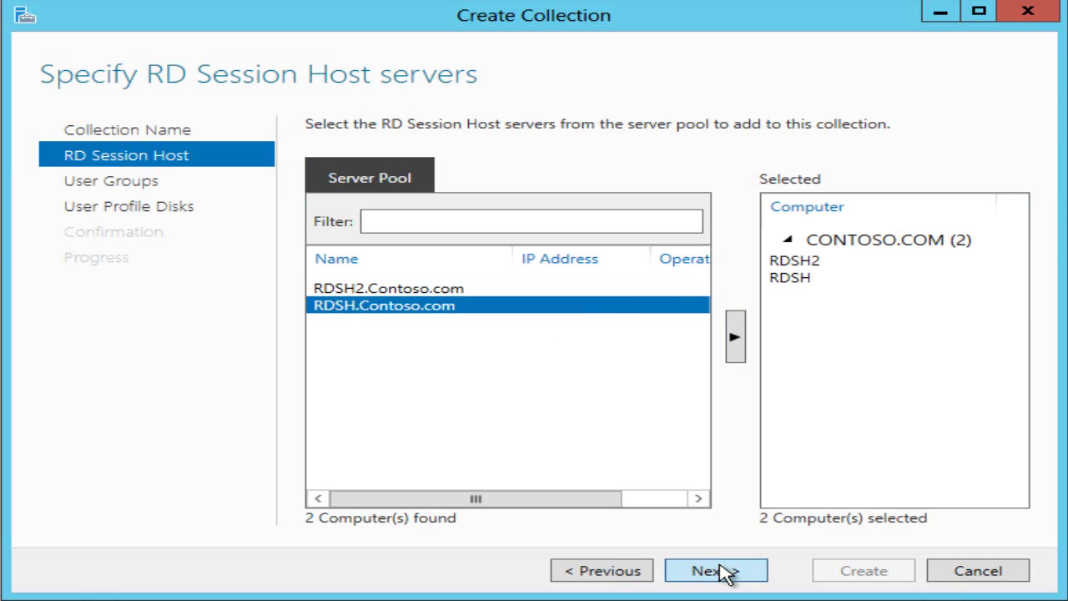
click(720, 572)
click(955, 217)
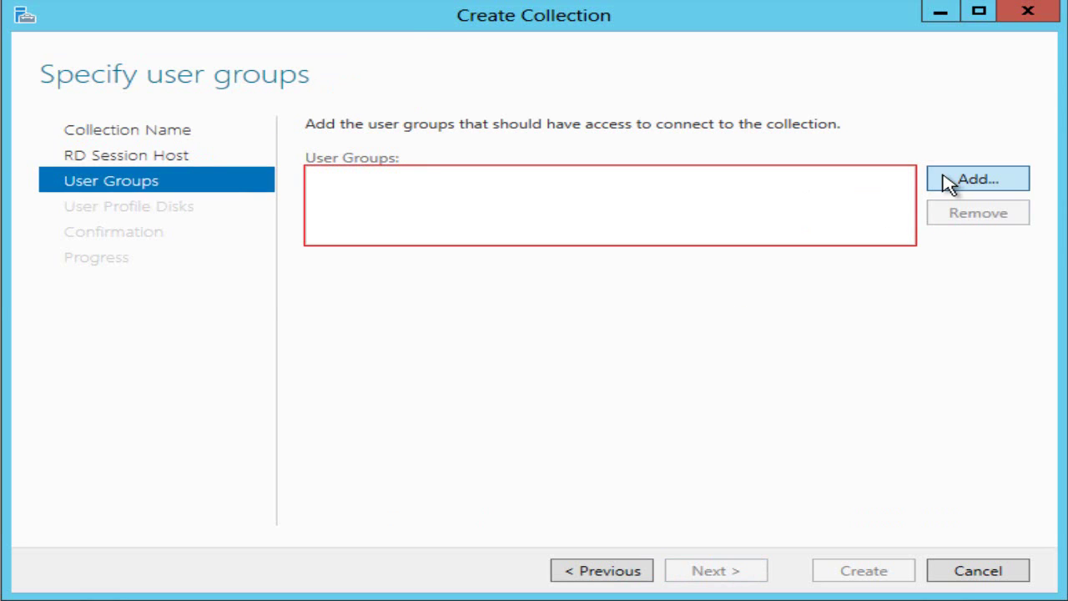
Look up 'camp' and grant the Camp RDS Users group access to the collection
click(944, 181)
text(camp)
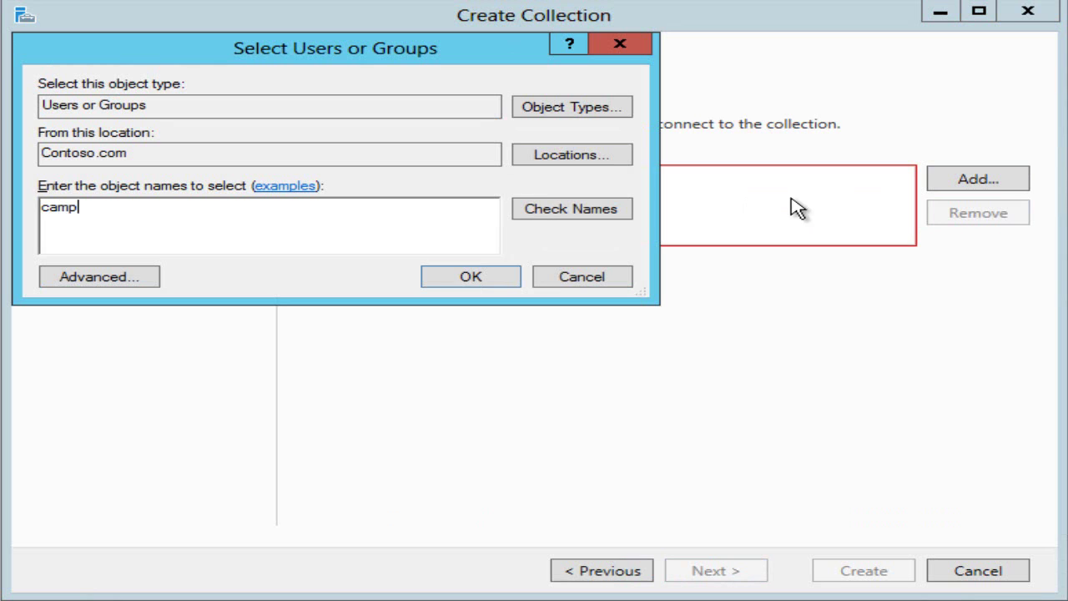
click(575, 211)
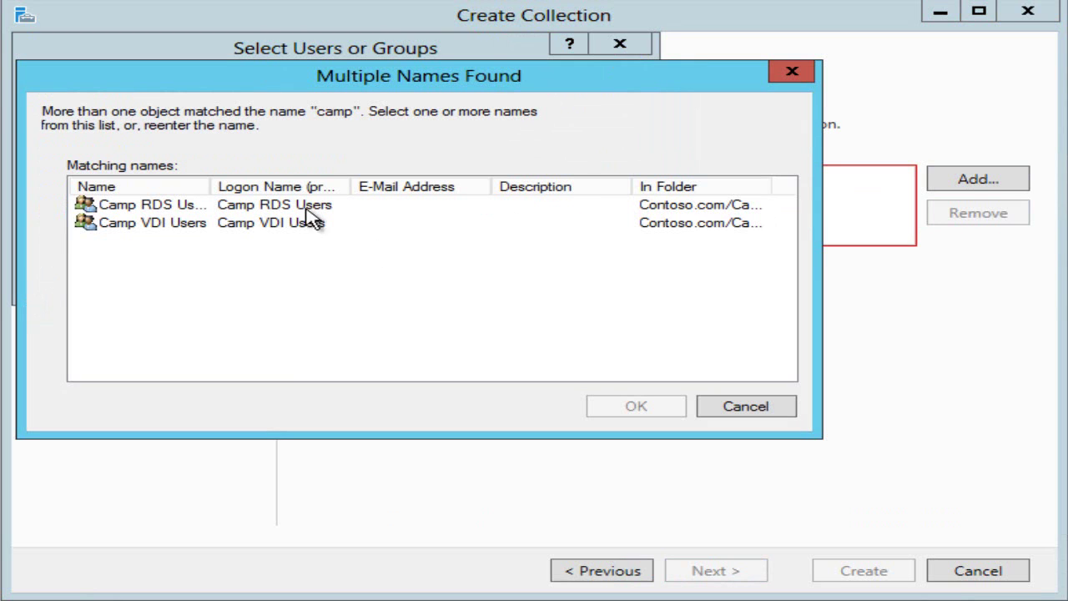
click(274, 213)
click(626, 409)
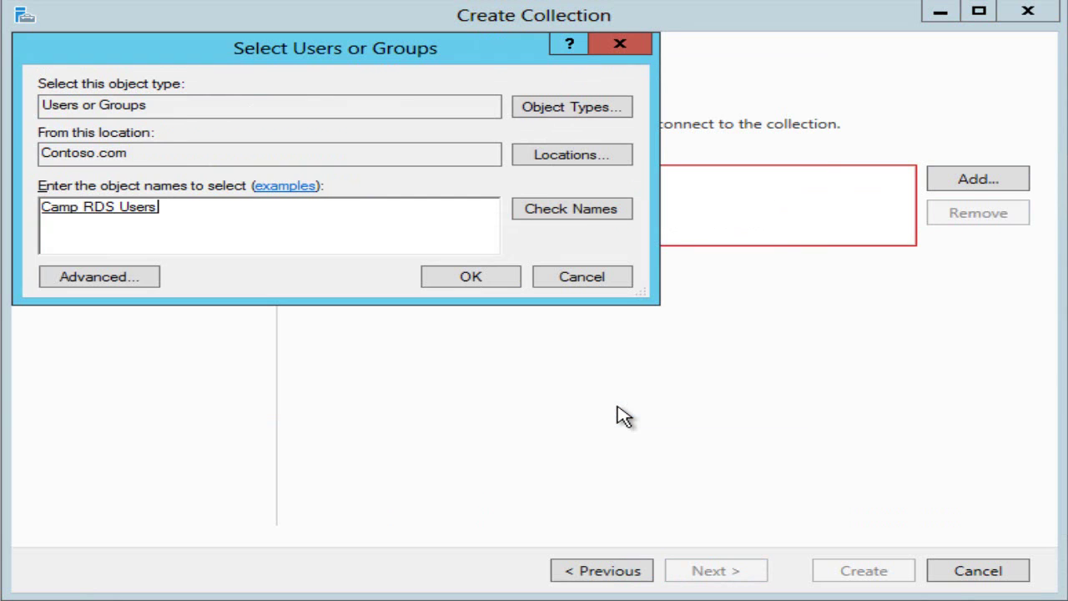
click(472, 278)
click(721, 575)
click(410, 201)
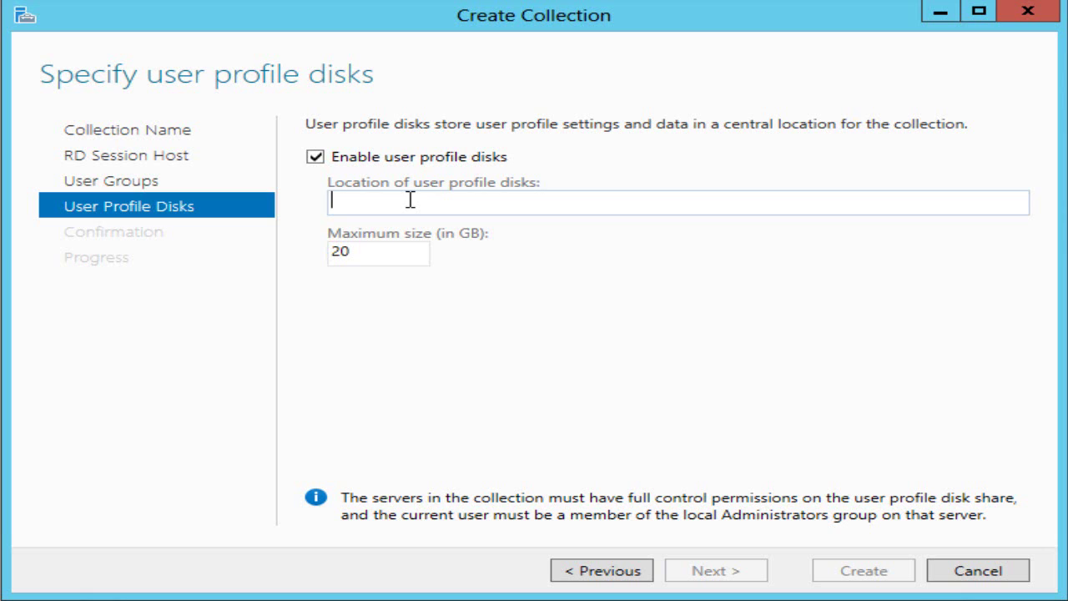
Set profile disks to \\london3\TempVMStore\RDS User Disks and create SessionCollection
text(\\london3\TempVMStore\RDS User Disks)
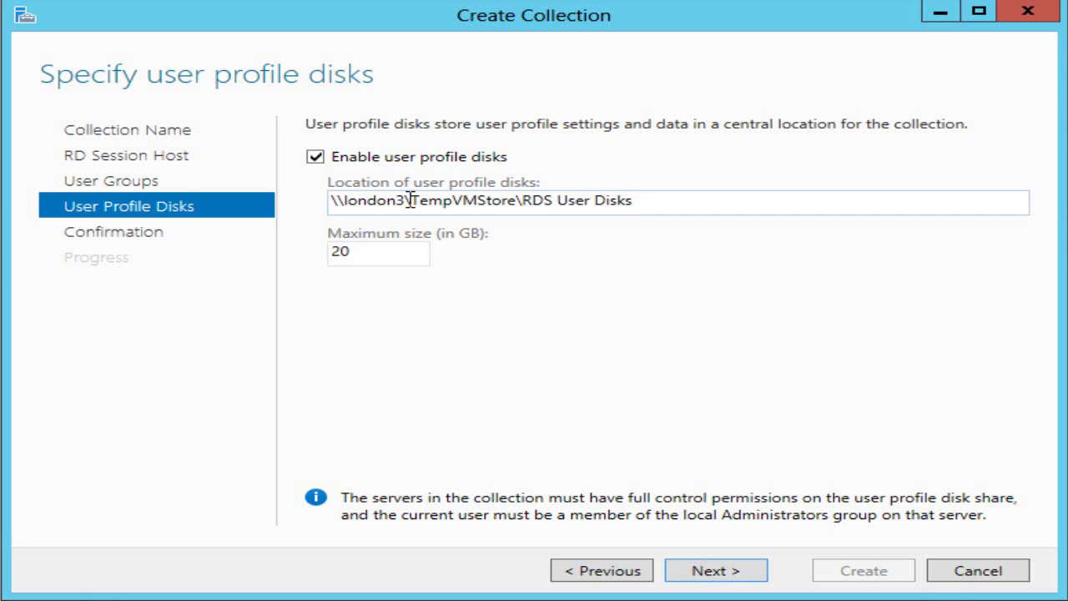
click(710, 575)
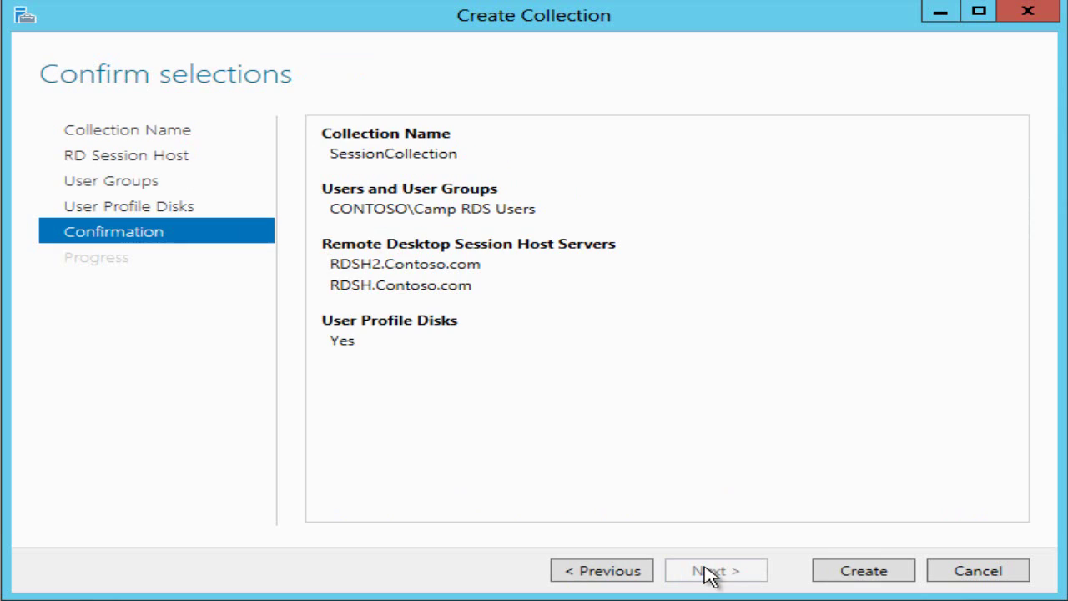
click(849, 573)
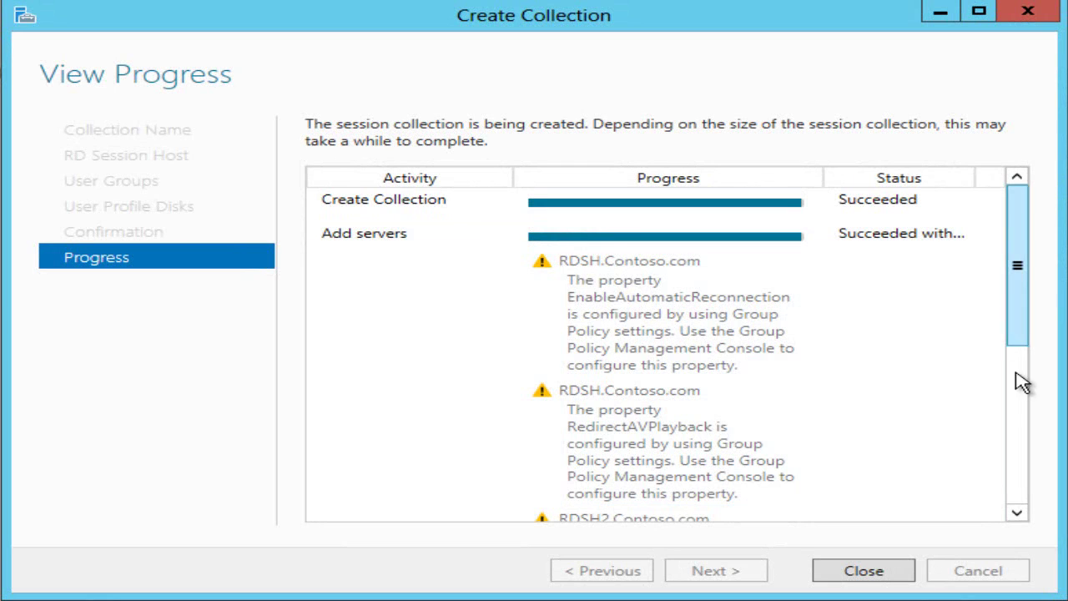
scroll(1021, 376, down, 6)
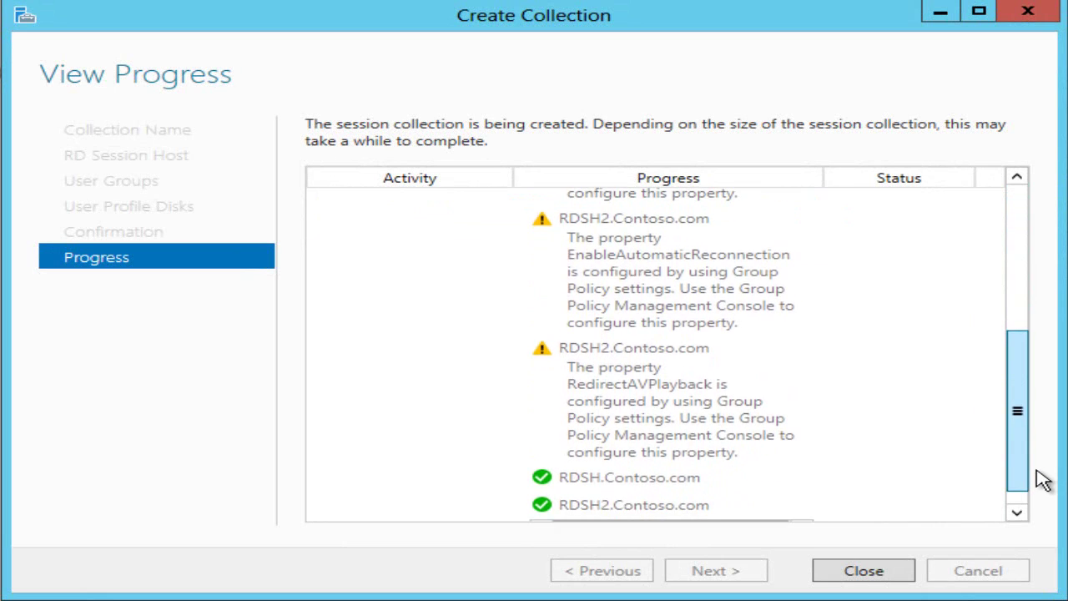
scroll(1042, 477, up, 7)
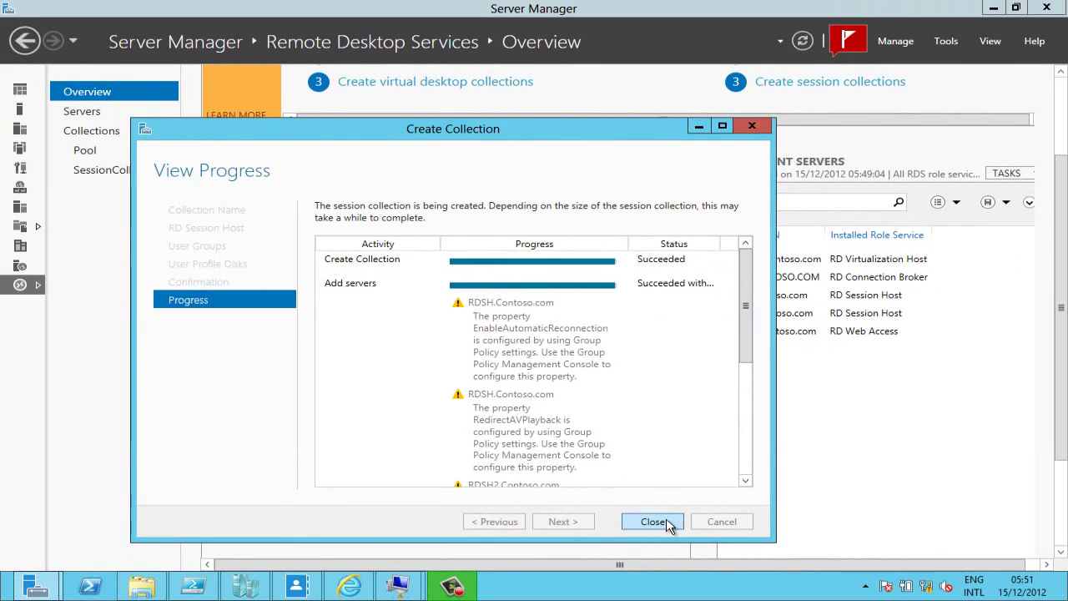
click(864, 571)
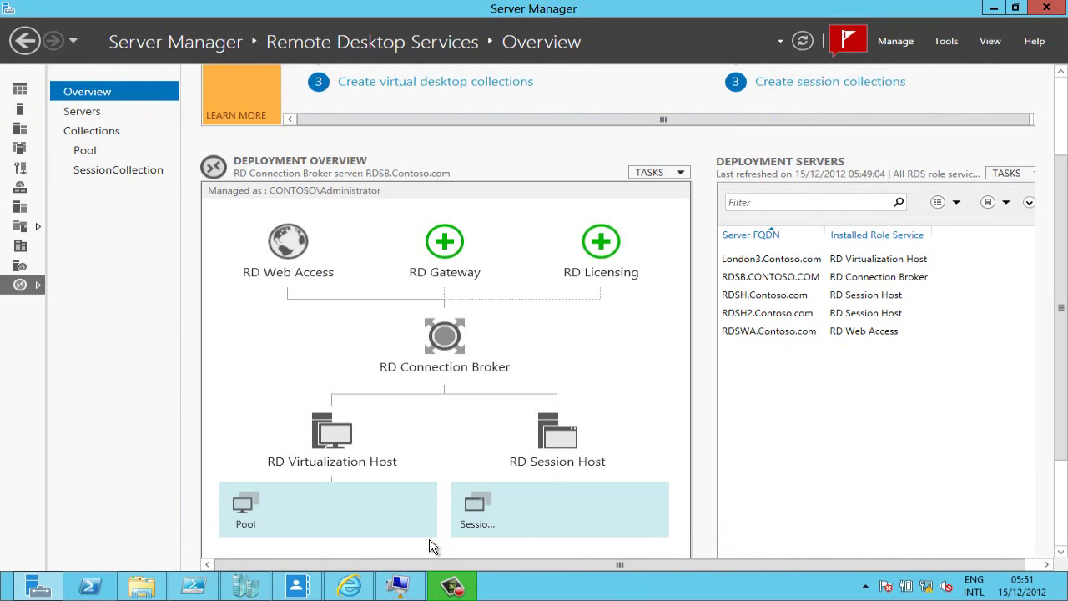
Sign in to RD Web Access as the test domain user and connect to SessionCollection
click(392, 501)
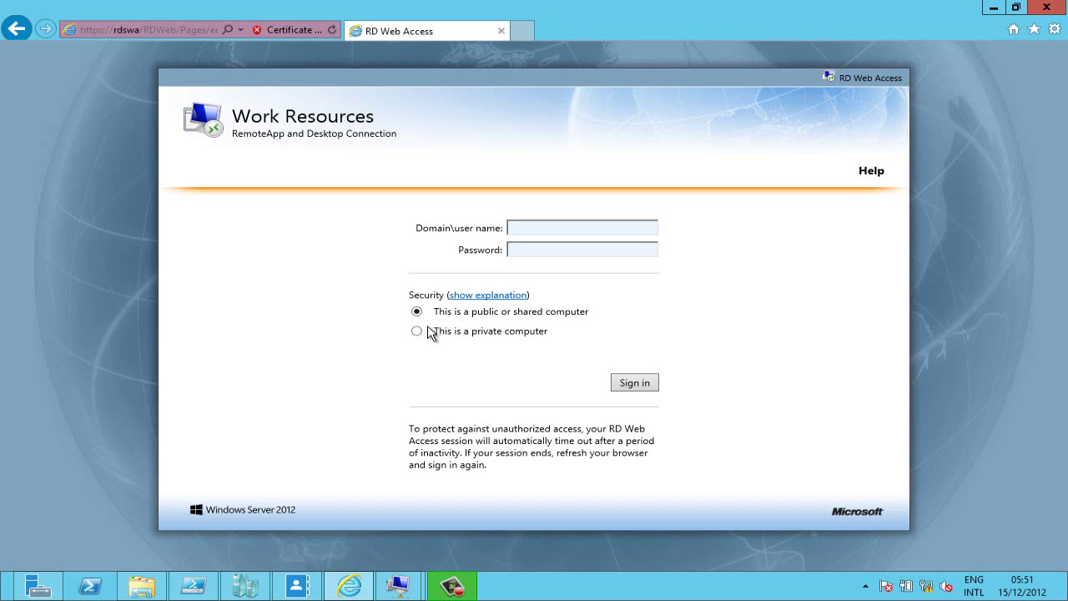
text(contoso\andrew)
key(Tab)
text(Passw0rd!)
key(Return)
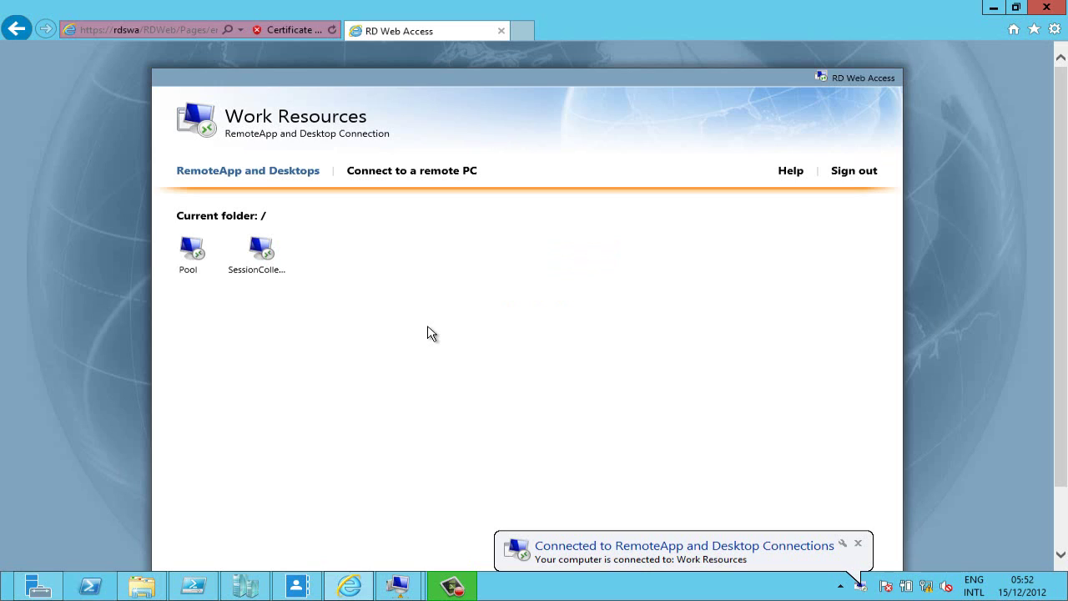
click(261, 255)
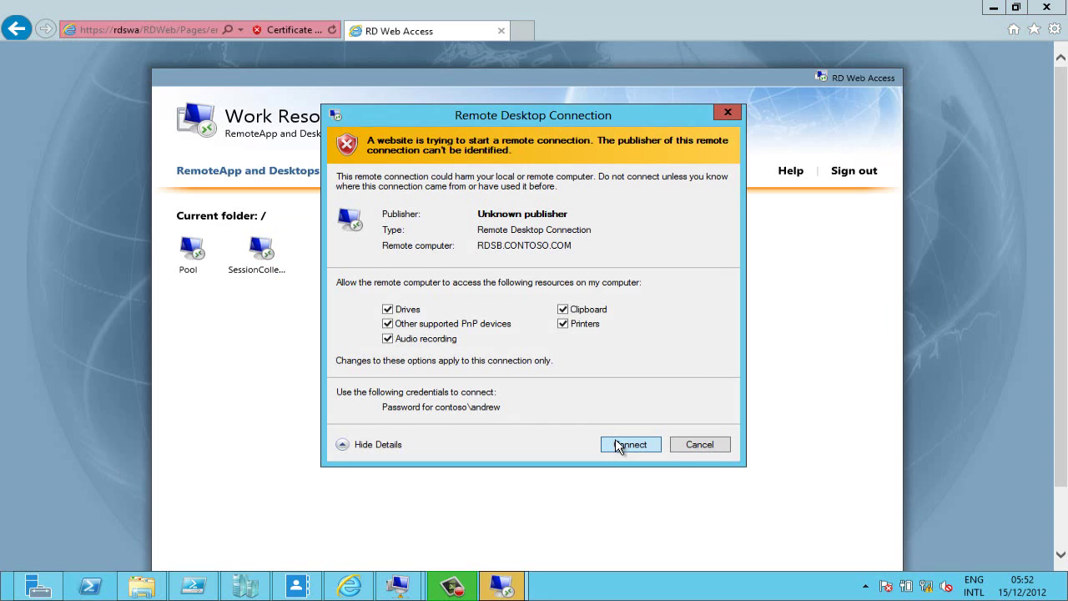
click(620, 445)
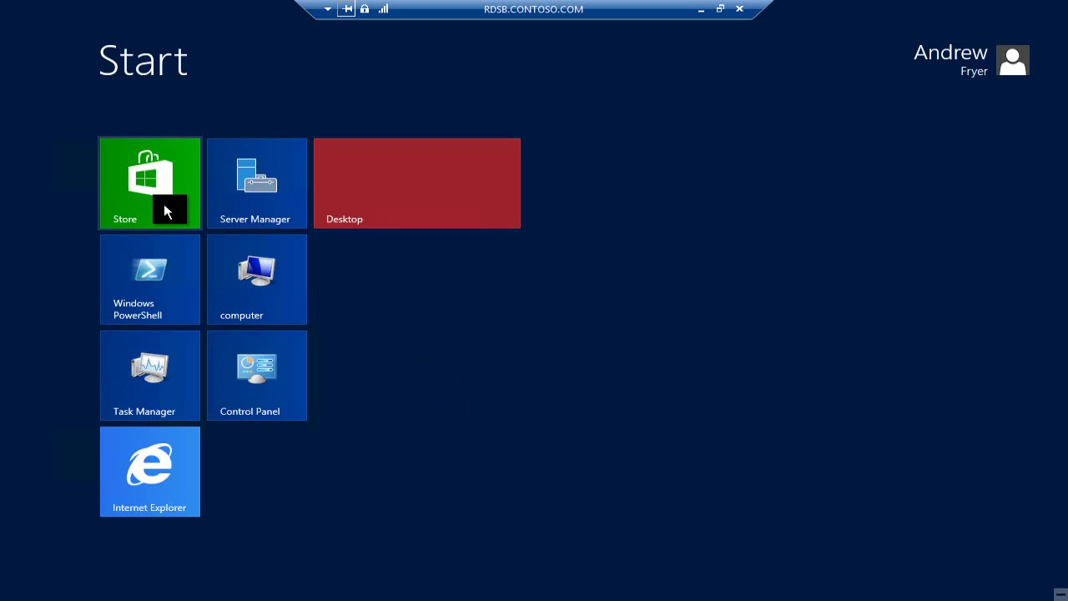
Move the Store tile to the bottom of Start and make the desktop background solid dark blue
drag(164, 206, 267, 485)
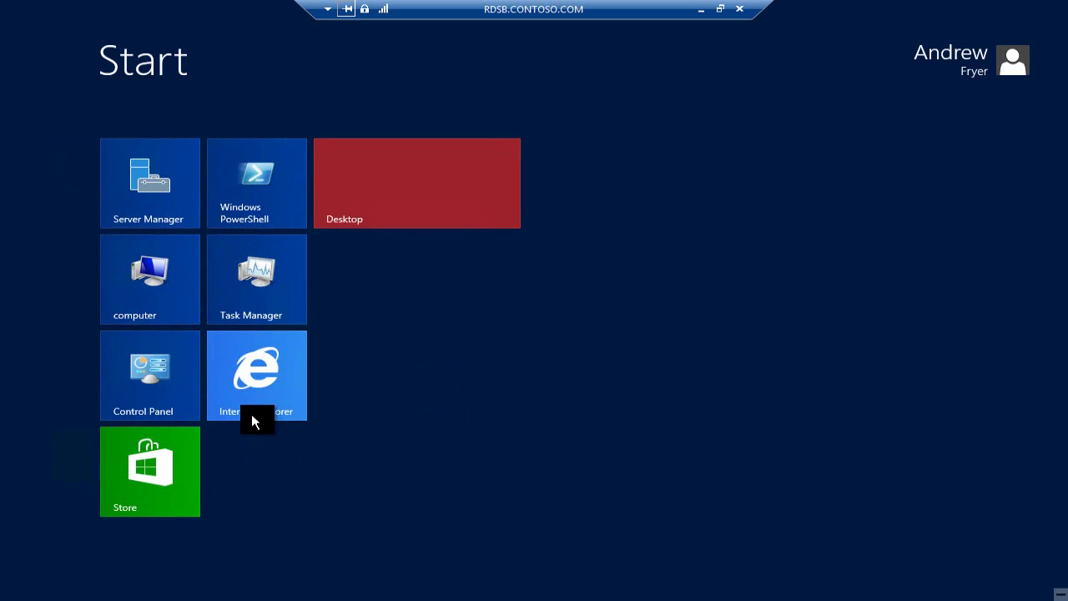
click(388, 195)
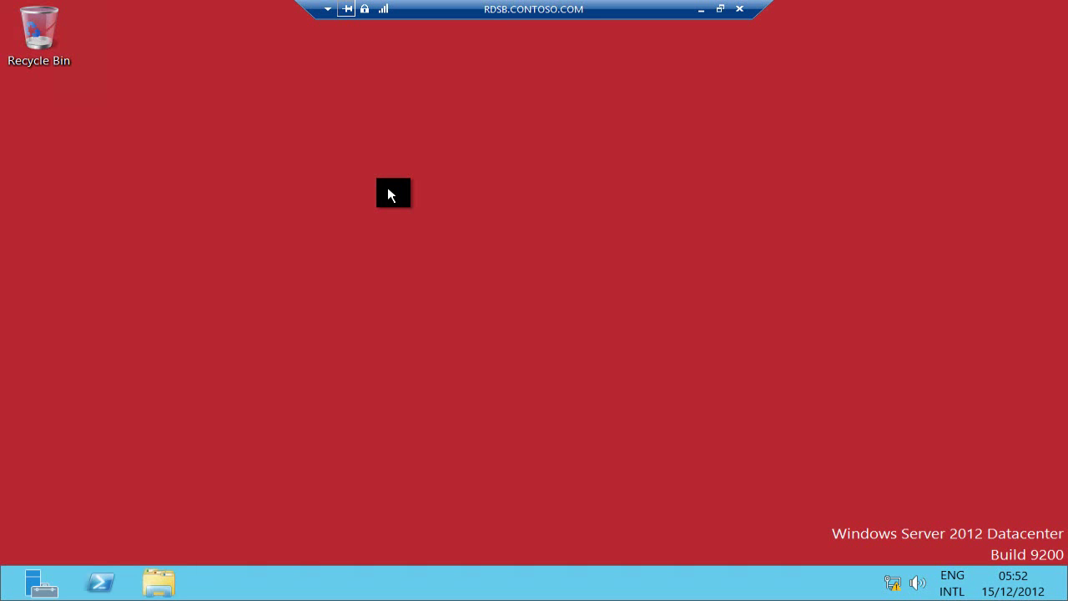
right_click(389, 191)
click(455, 232)
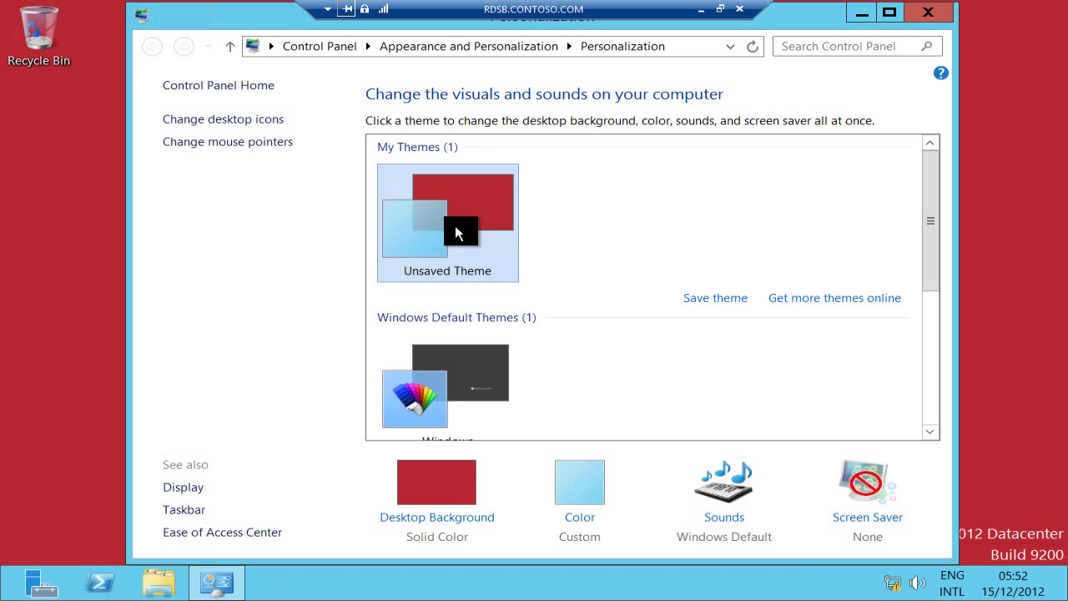
click(431, 520)
click(634, 227)
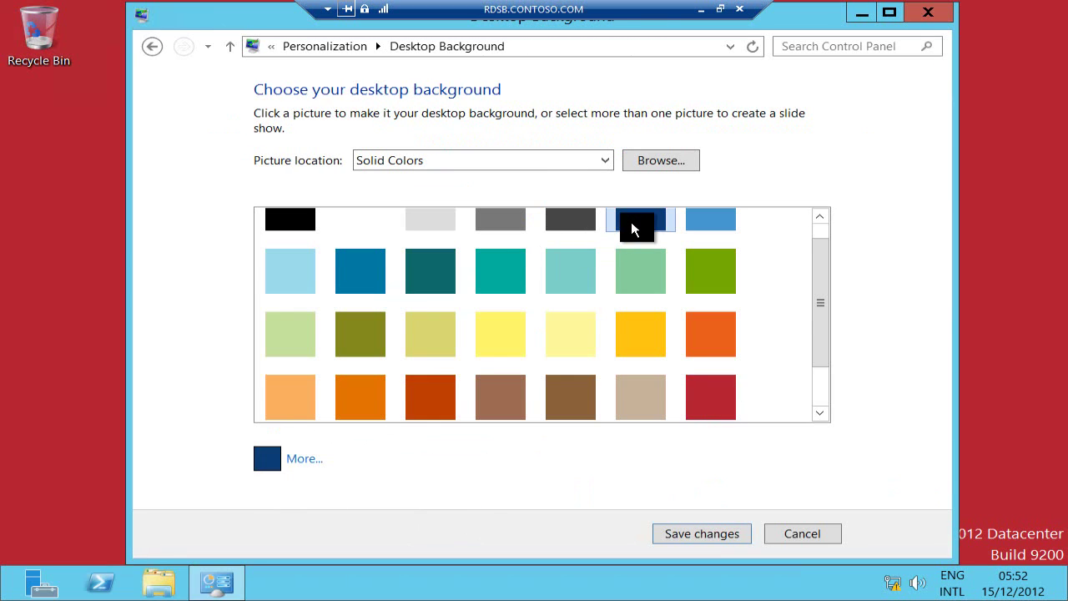
click(698, 533)
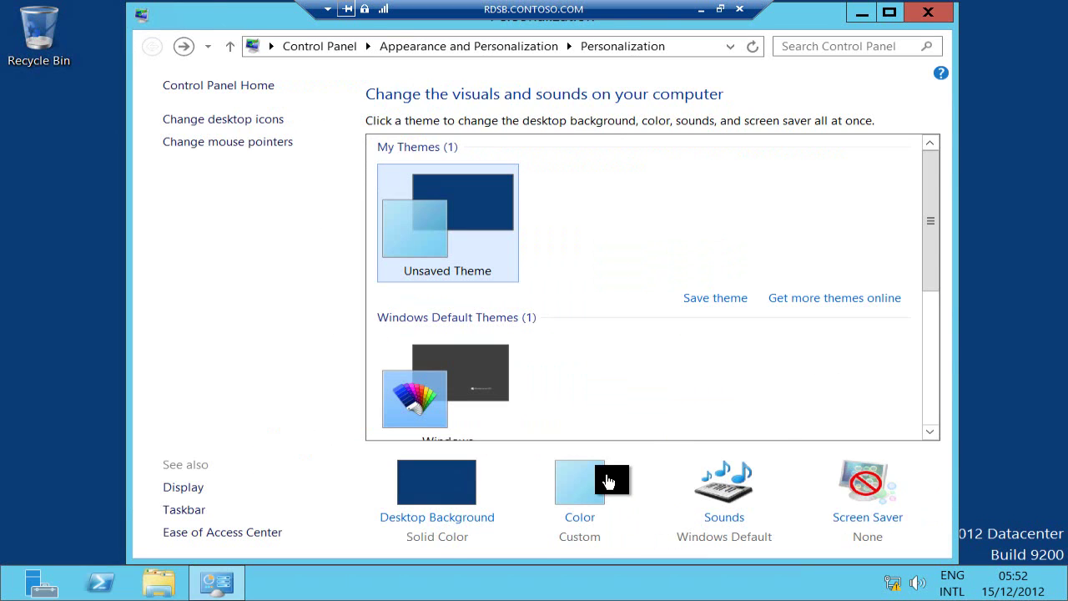
key(alt+F4)
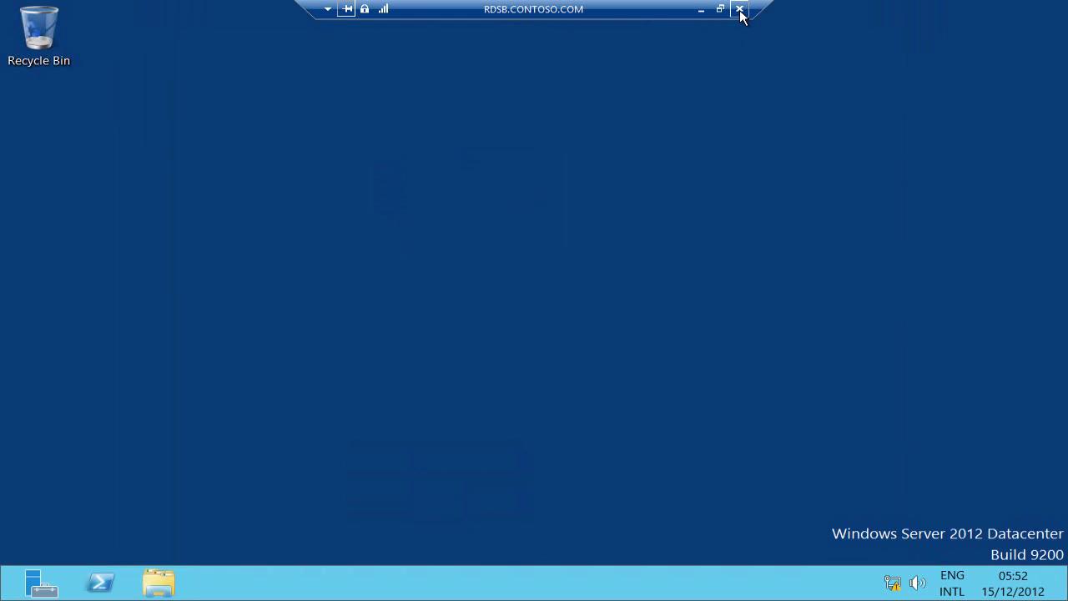
Disconnect and reconnect to verify the tiles and blue background persist, then disconnect again
click(739, 9)
click(593, 330)
key(super)
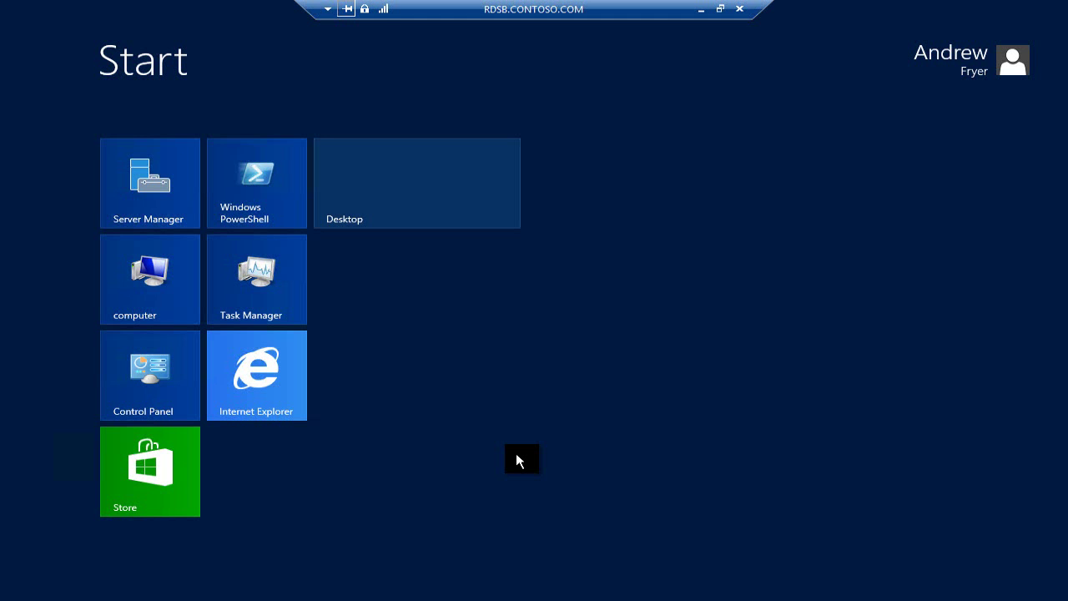
click(740, 8)
click(603, 334)
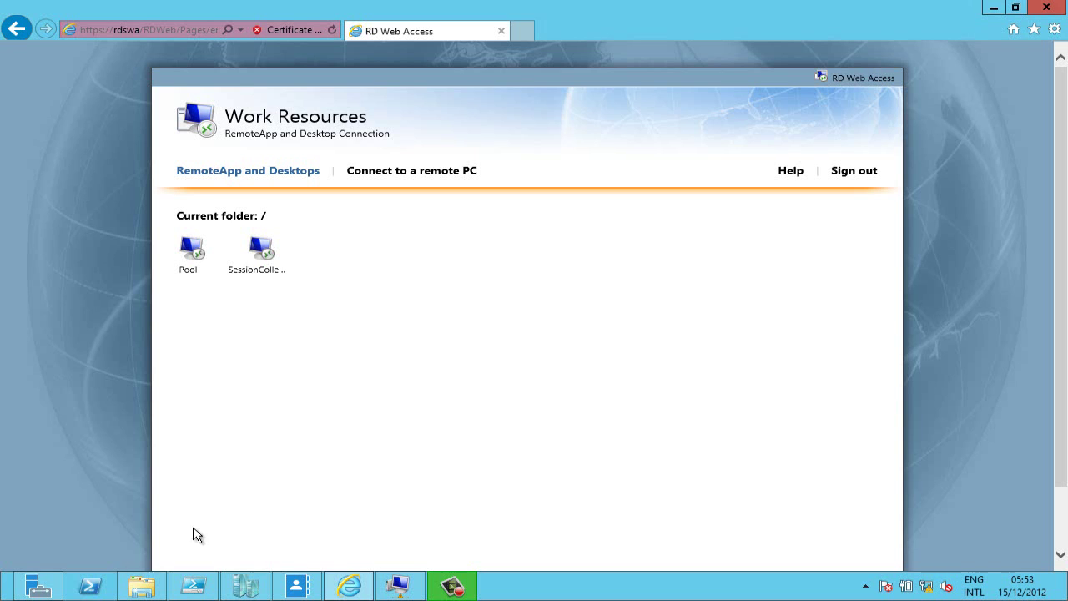
click(141, 588)
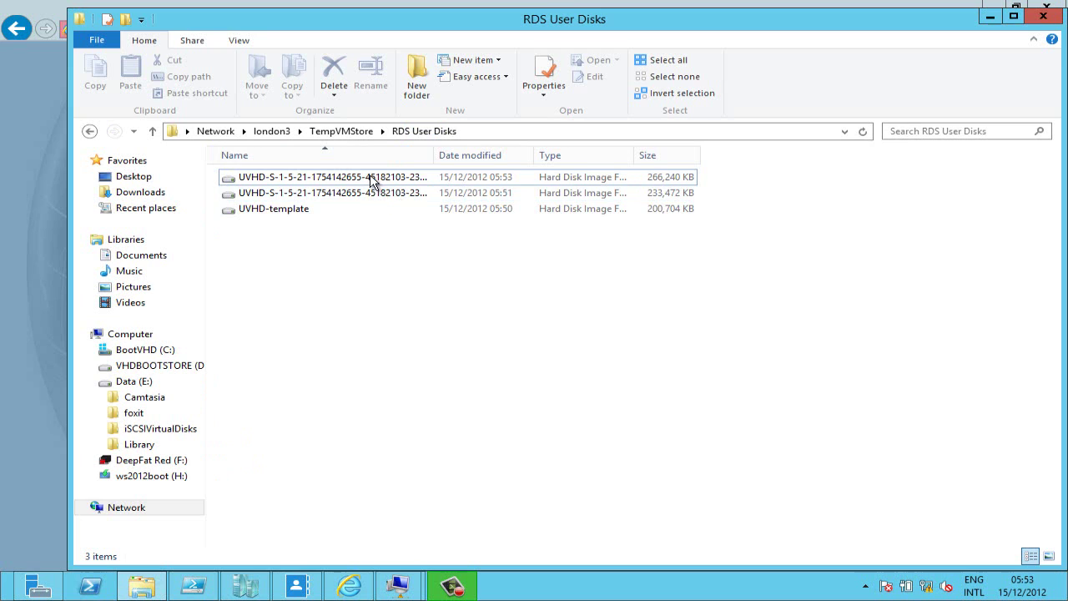
Widen the Name column in RDS User Disks, then minimise the folder window
drag(476, 150, 518, 150)
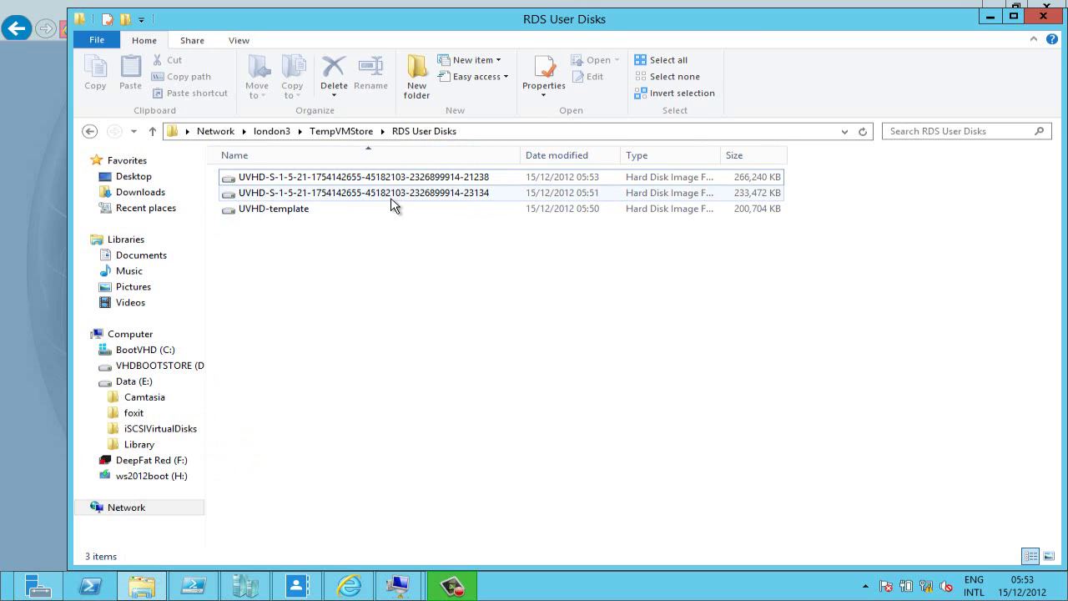
click(991, 18)
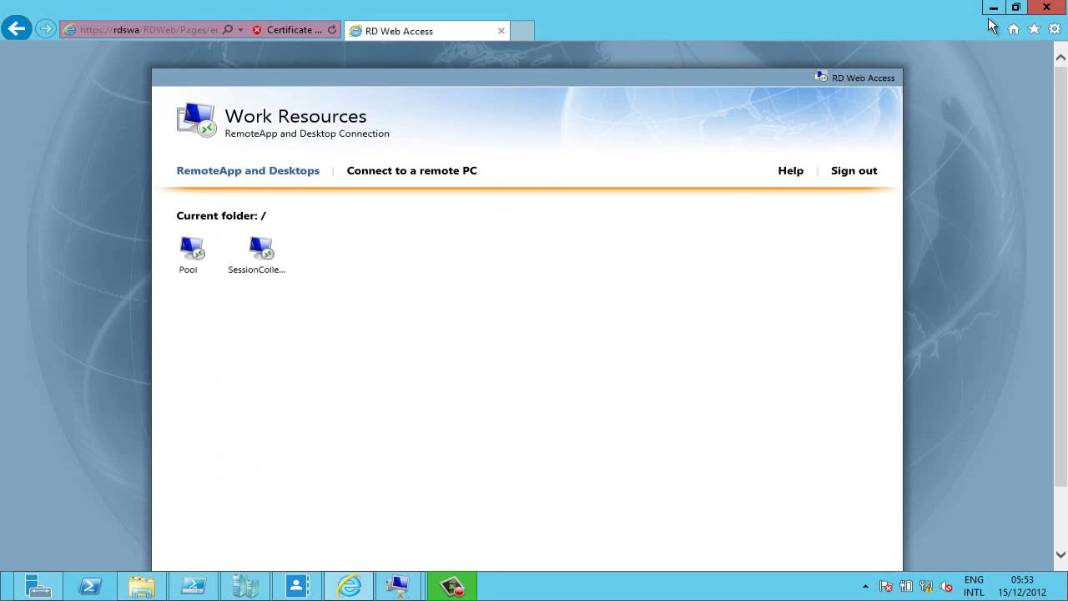
Go to SessionCollection's page in Server Manager and launch Publish RemoteApp Programs
click(38, 587)
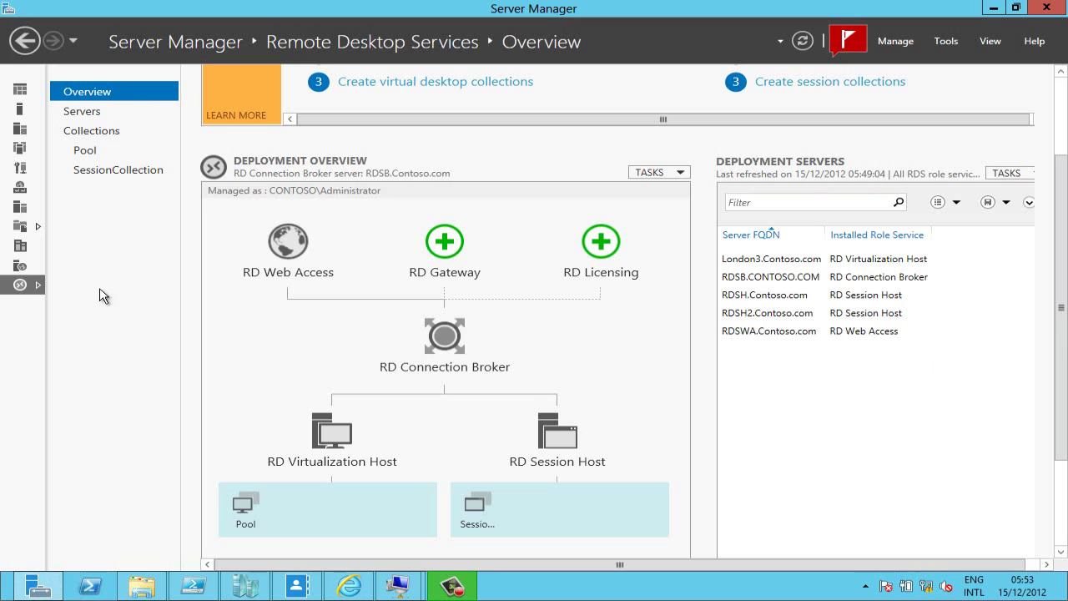
click(109, 175)
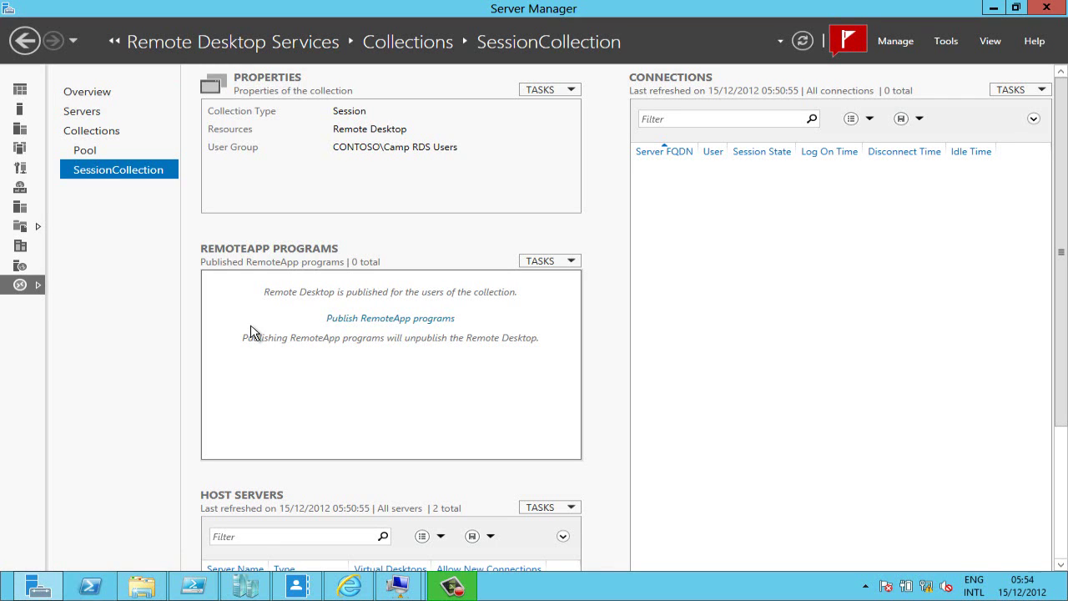
click(353, 320)
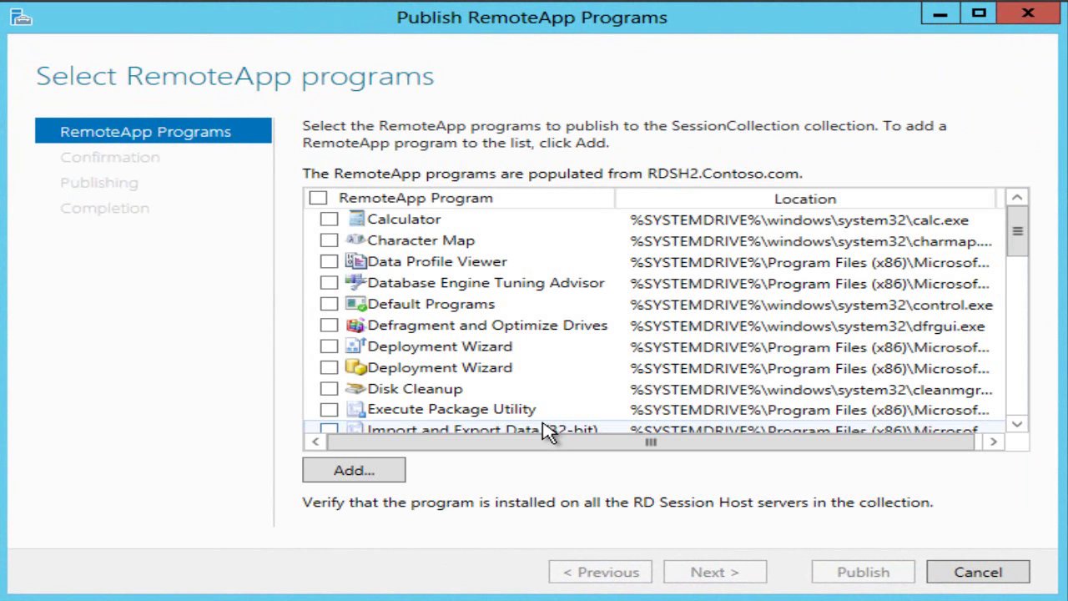
Select SQL Server Management Studio in the program list and publish it as a RemoteApp
drag(1020, 244, 1044, 362)
click(329, 284)
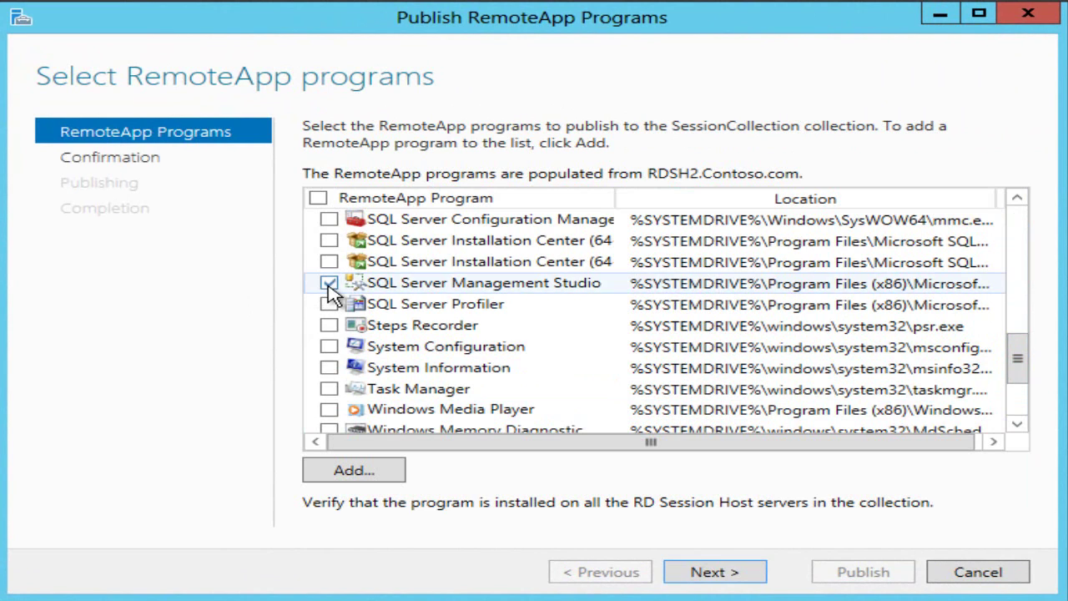
click(712, 573)
click(863, 572)
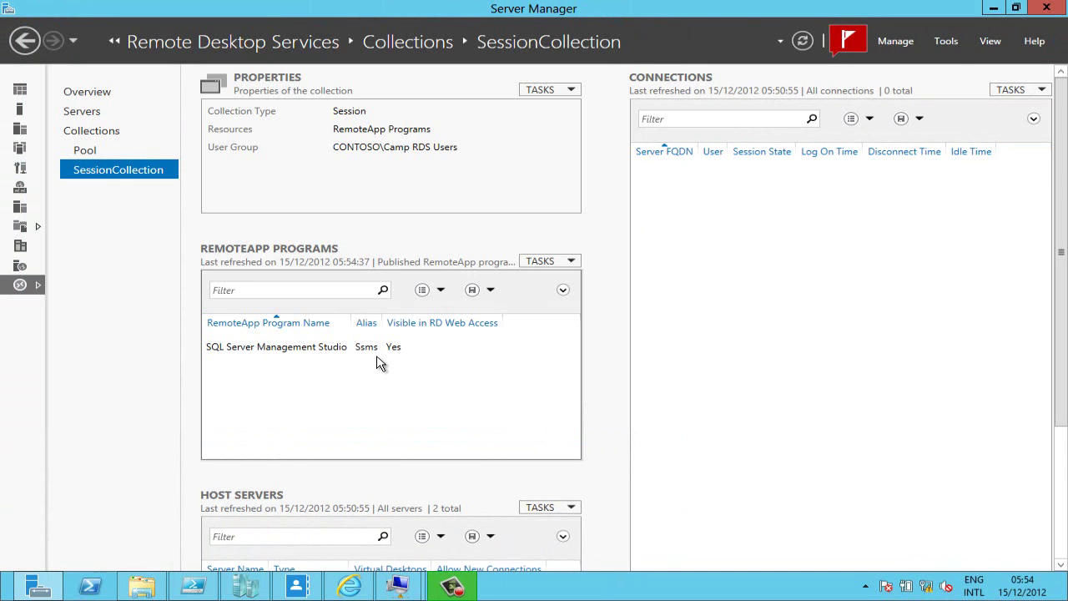
In the SSMS RemoteApp's properties, limit User Assignment to the one specified domain user
click(370, 354)
right_click(370, 354)
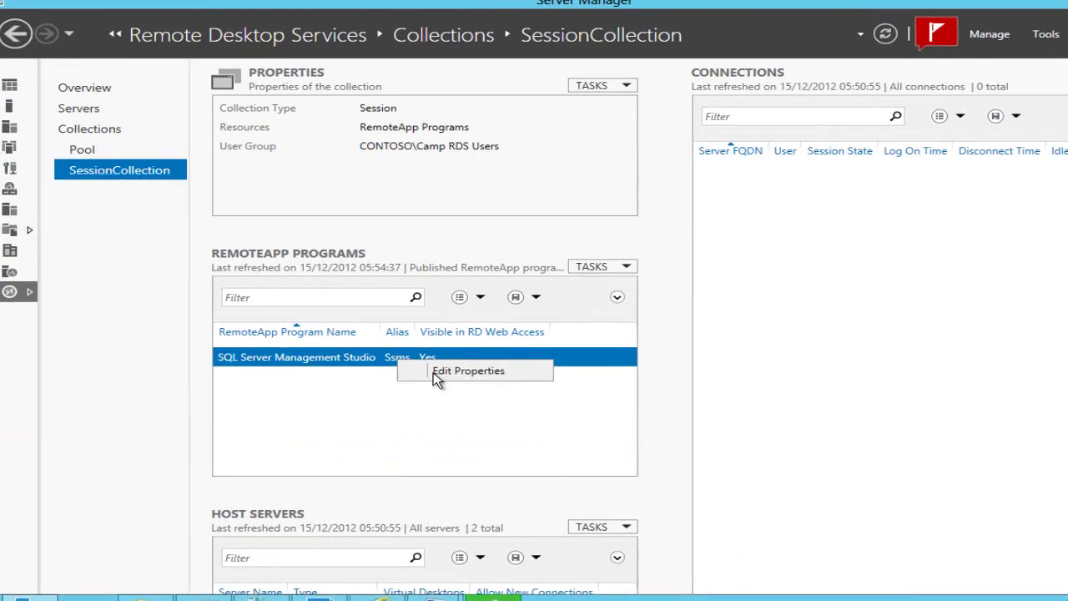
click(393, 360)
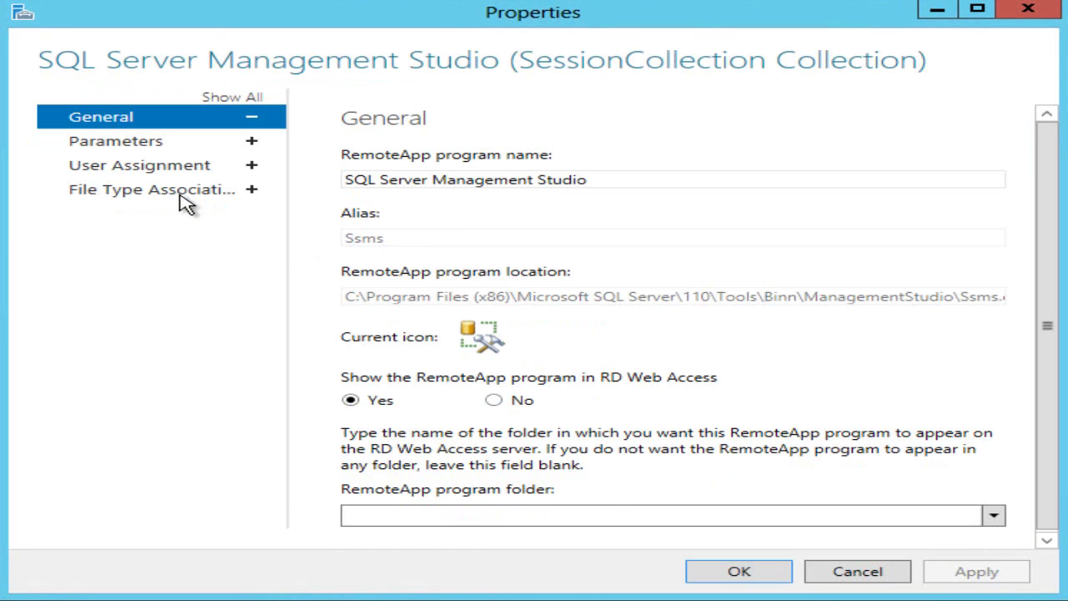
click(162, 167)
click(369, 249)
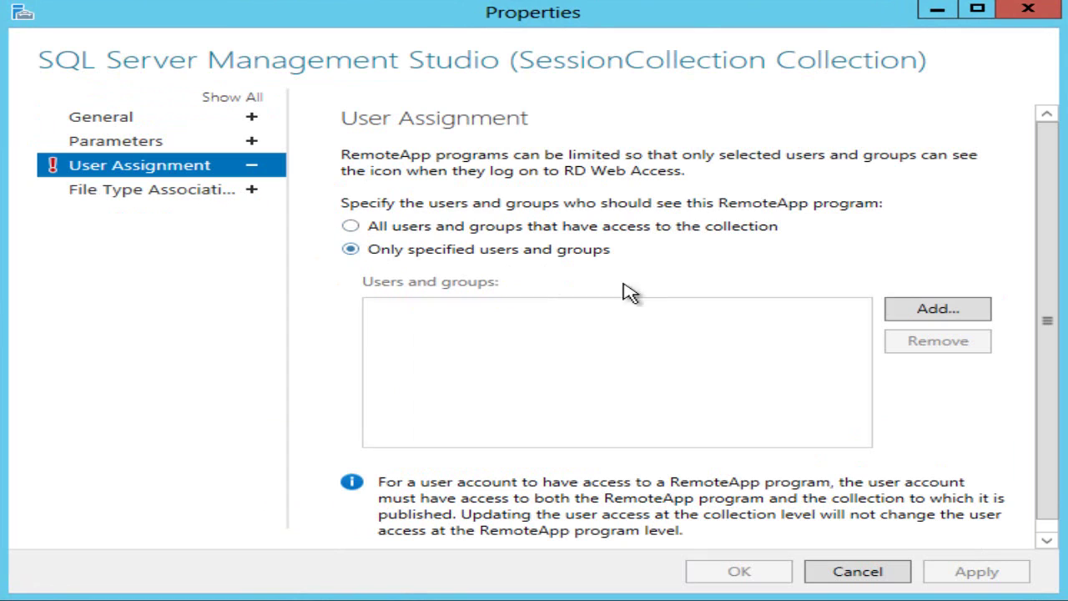
click(925, 311)
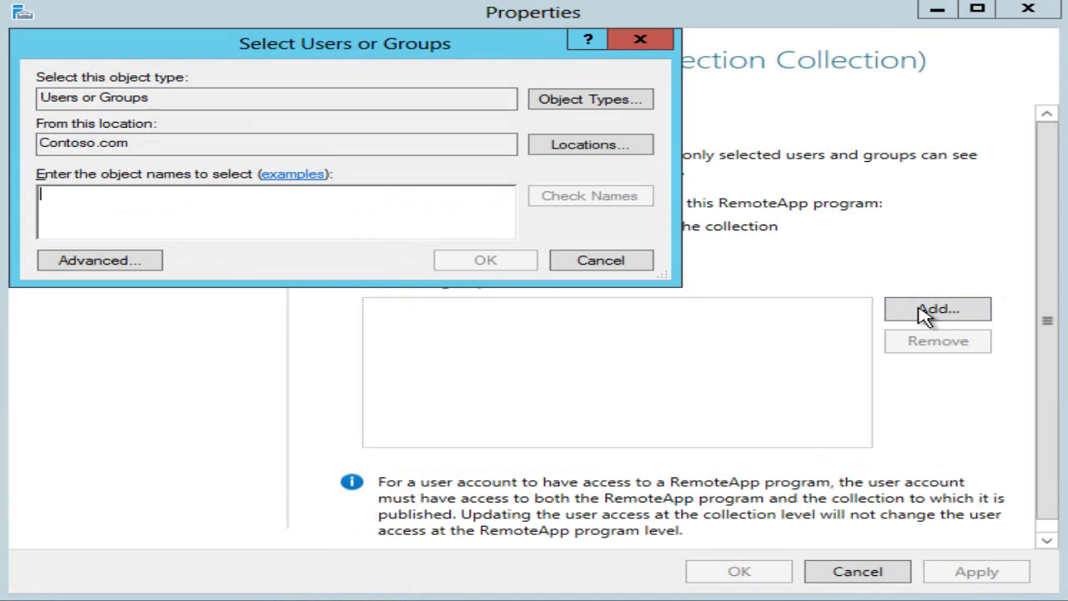
text(simon)
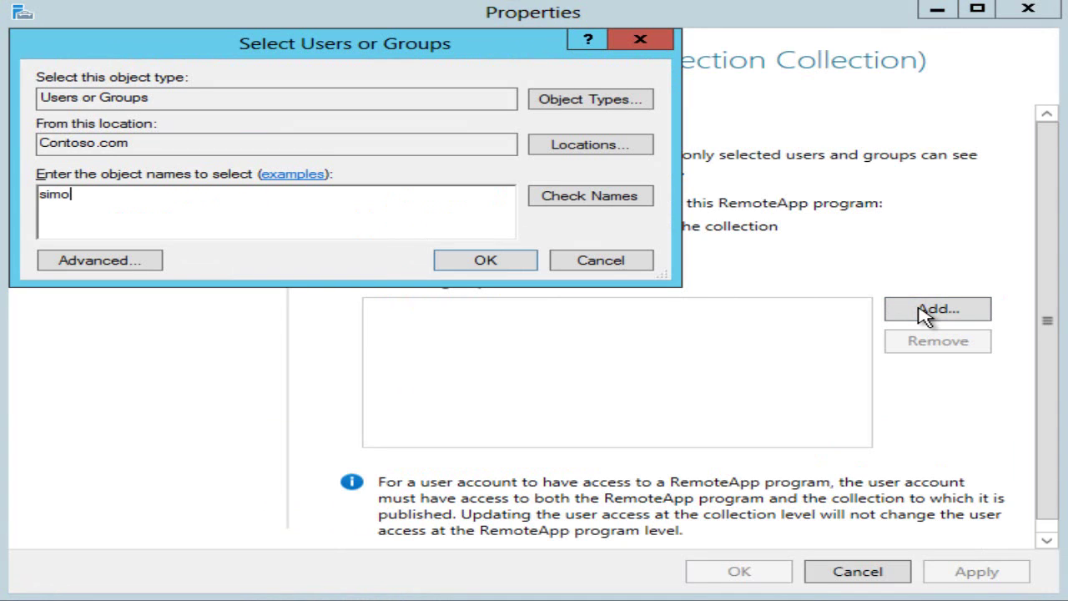
click(585, 197)
click(506, 265)
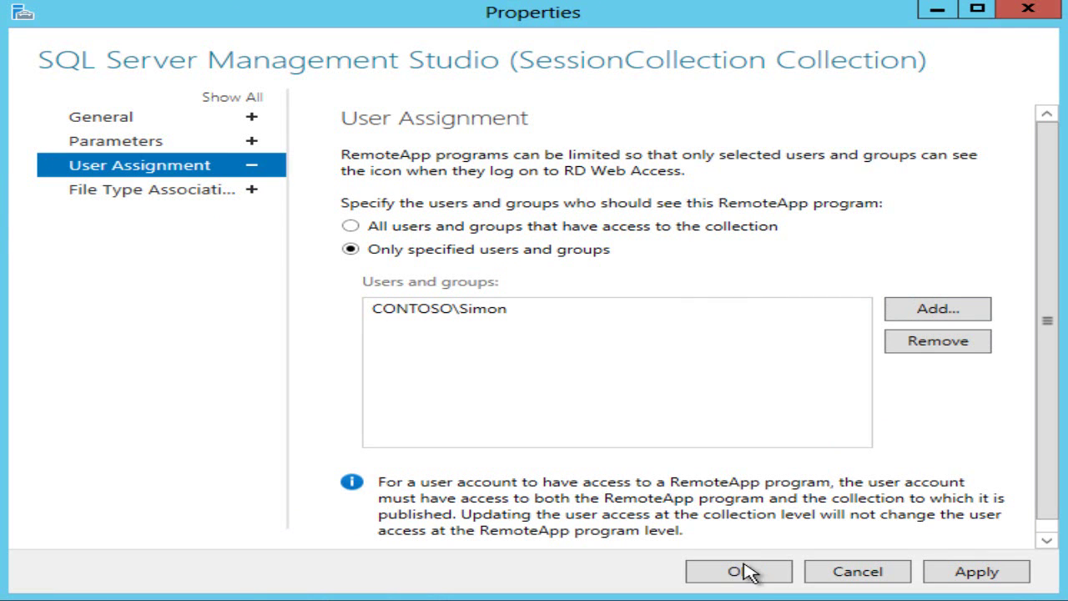
Associate .sql files with the RemoteApp and save the property changes
click(182, 204)
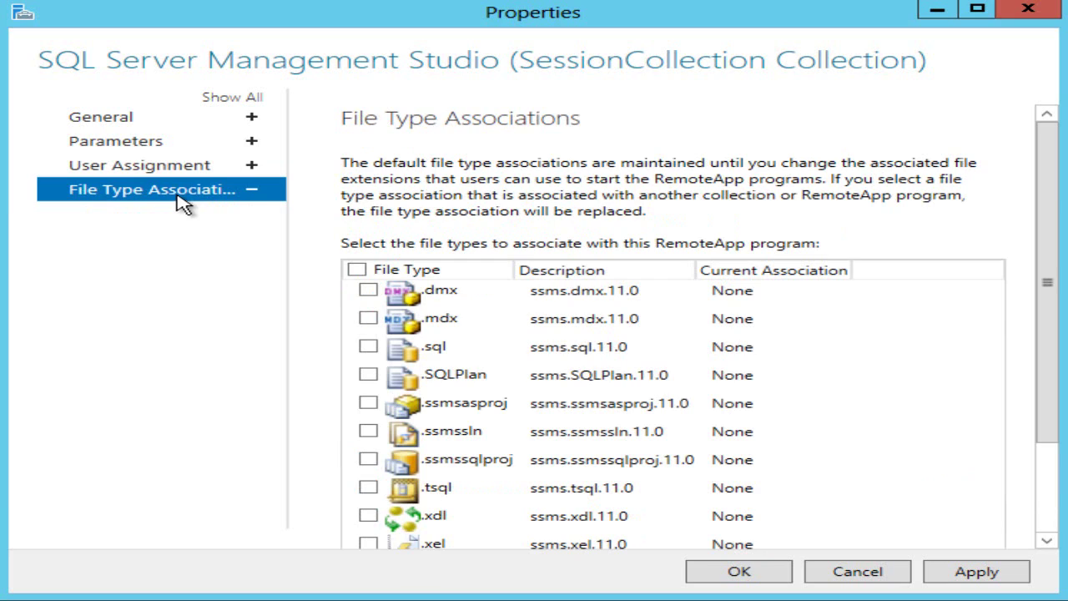
click(369, 349)
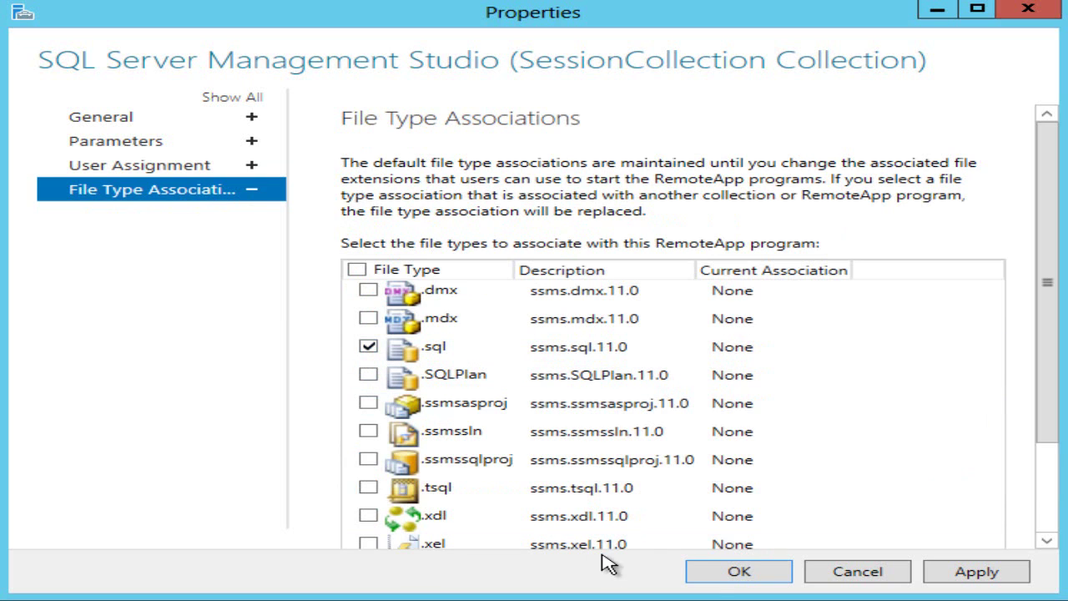
click(723, 576)
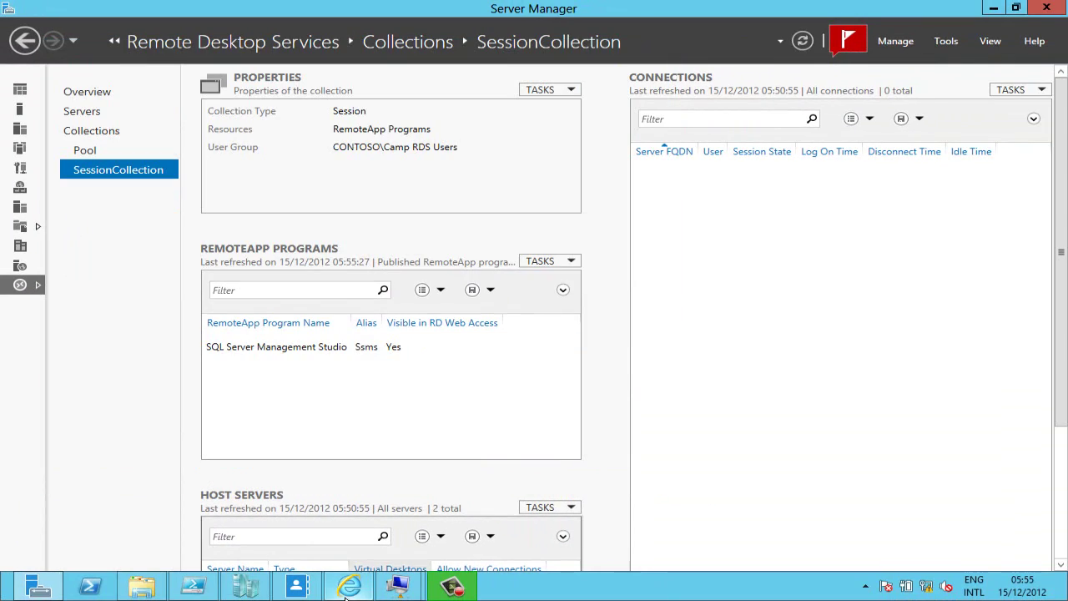
Sign back into RD Web Access as the assigned domain user and launch the SSMS RemoteApp
click(348, 591)
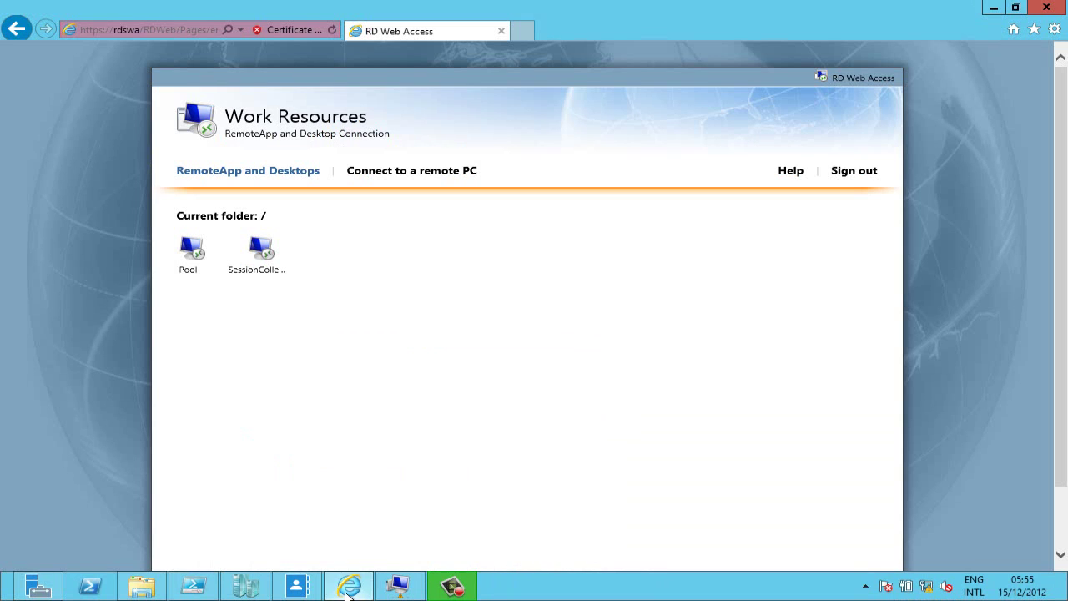
click(849, 172)
text(conto)
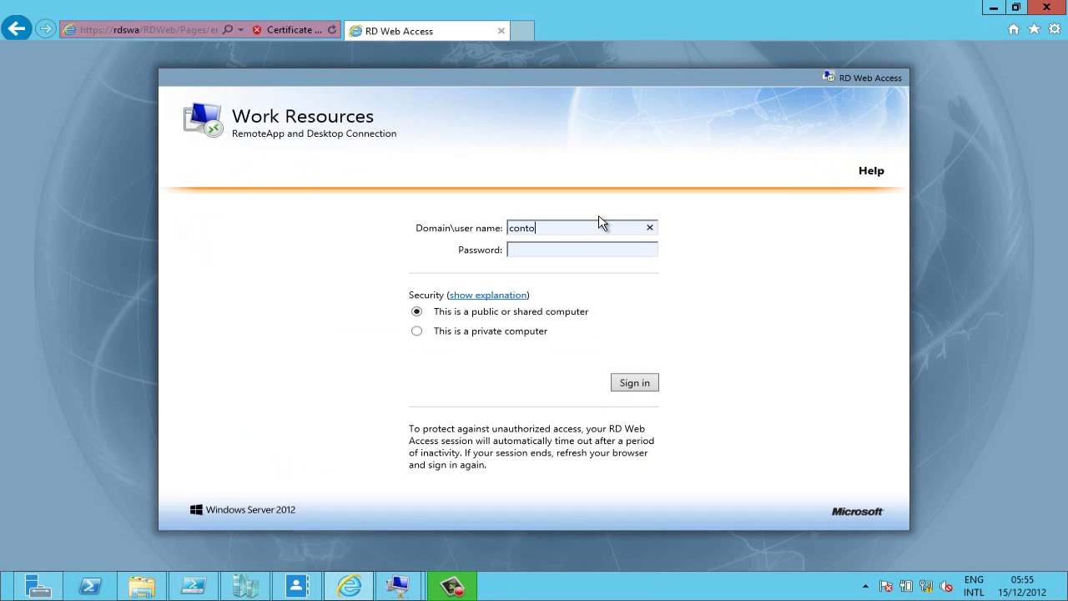
text(so\simonPa$$w0rd)
key(Return)
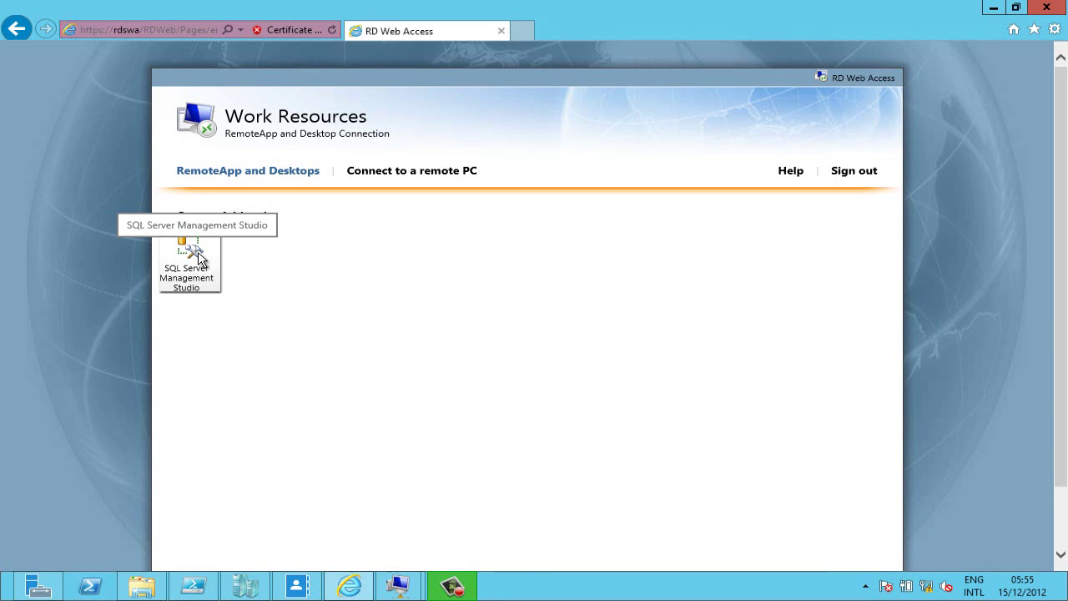
click(200, 260)
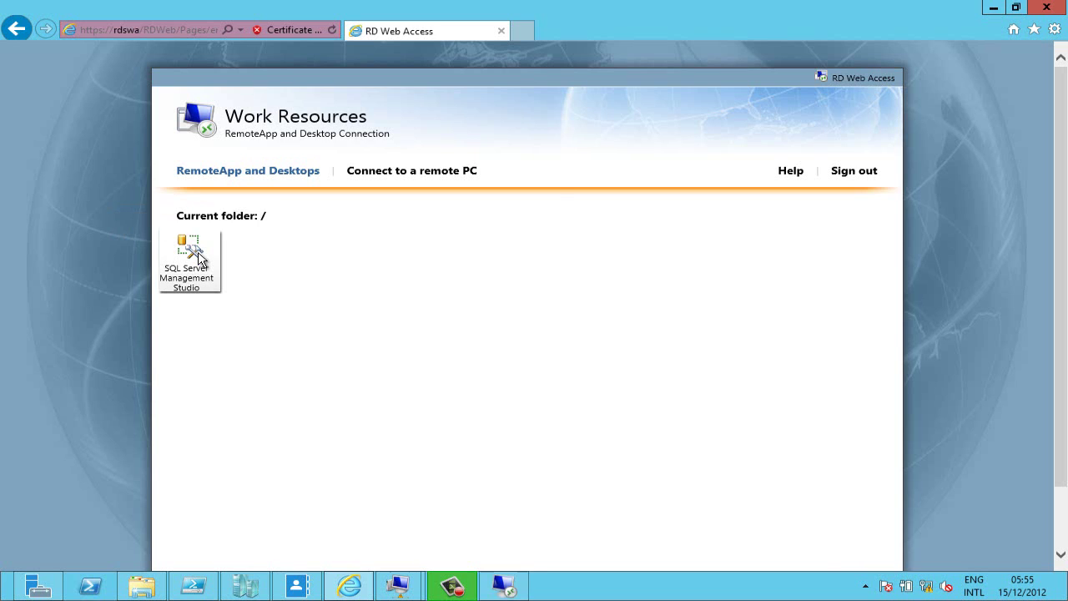
click(443, 372)
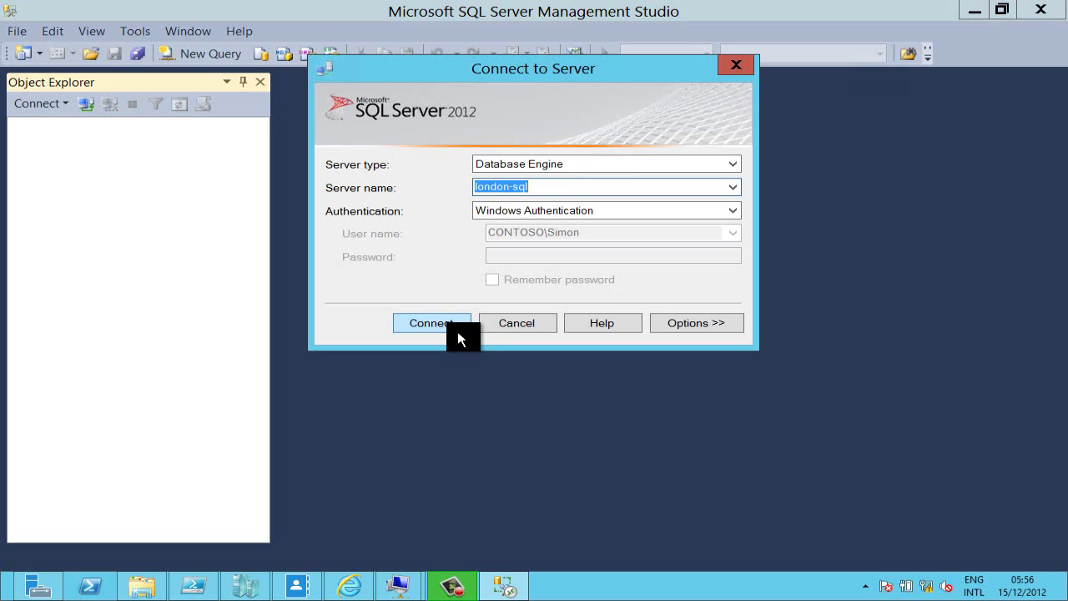
Connect to the london-sql database engine using Windows Authentication
click(454, 325)
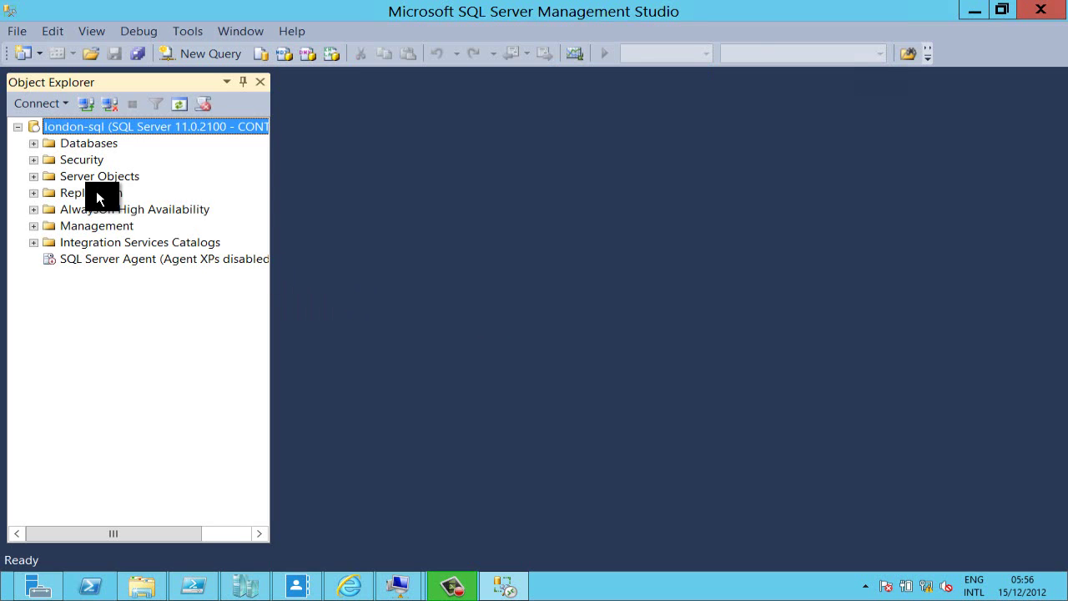